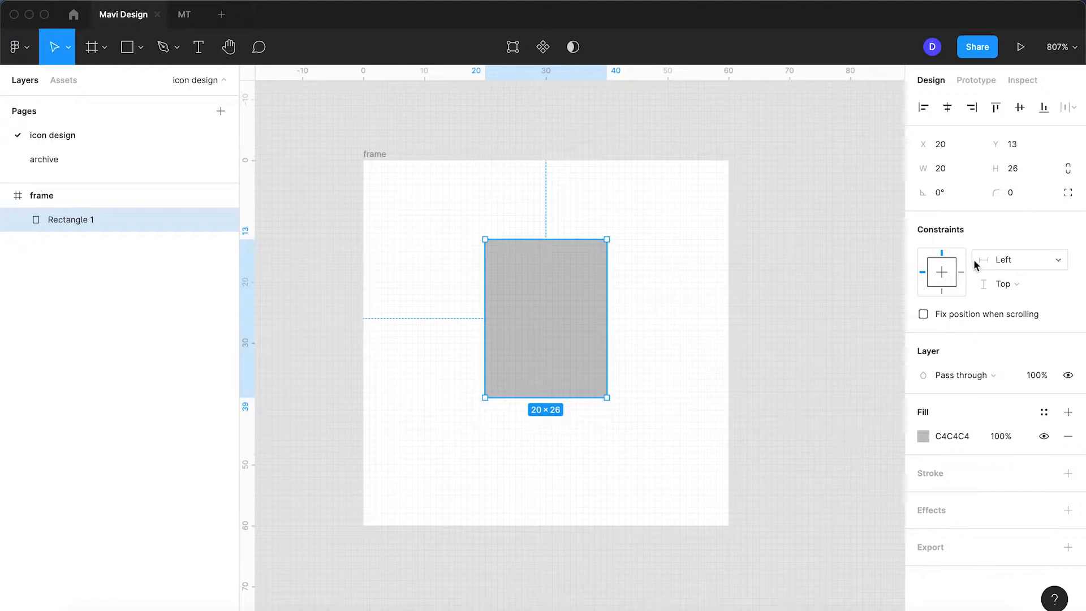
# Replace the rectangle's grey fill with an inside black stroke of weight 2.
pyautogui.click(1067, 438)
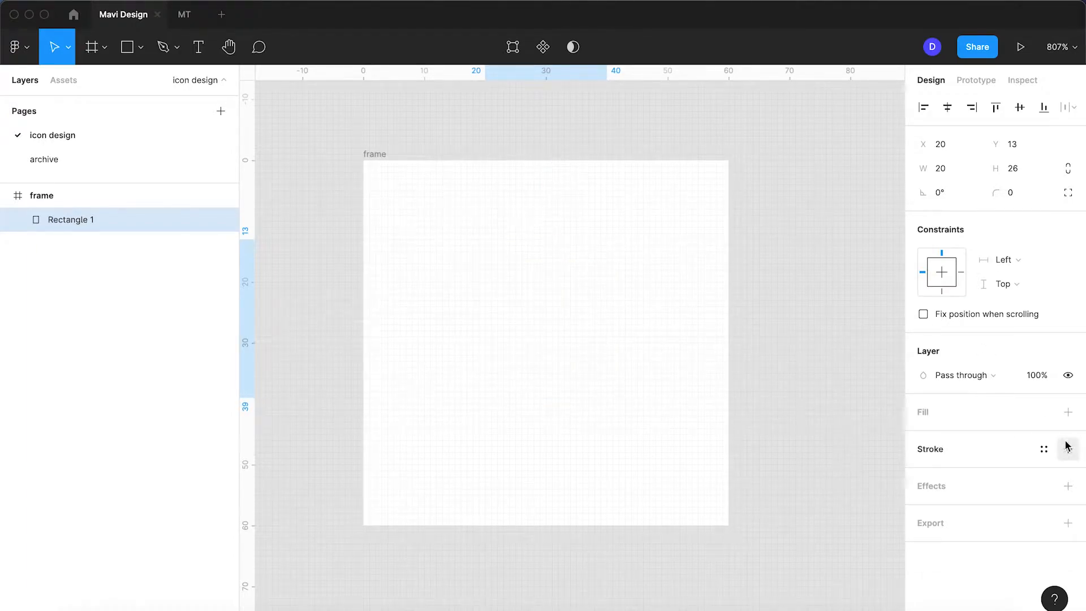
pyautogui.click(1067, 445)
pyautogui.click(953, 500)
pyautogui.write('2')
pyautogui.press('Return')
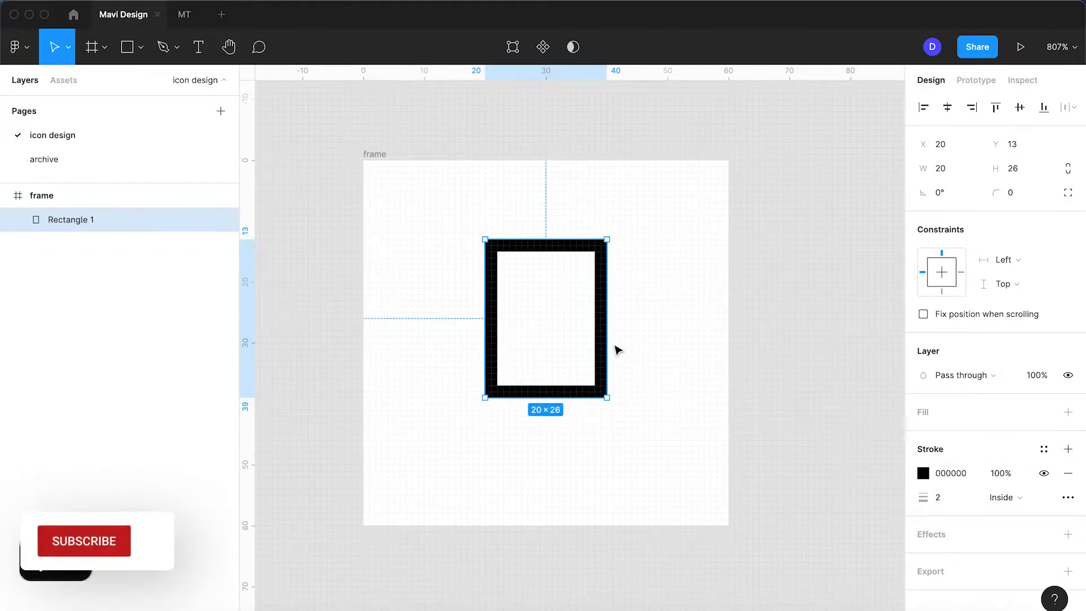
# Round the rectangle's two bottom corner points with a radius of 12 to form the cup body.
pyautogui.press('Return')
pyautogui.moveTo(618, 419); pyautogui.dragTo(462, 365)
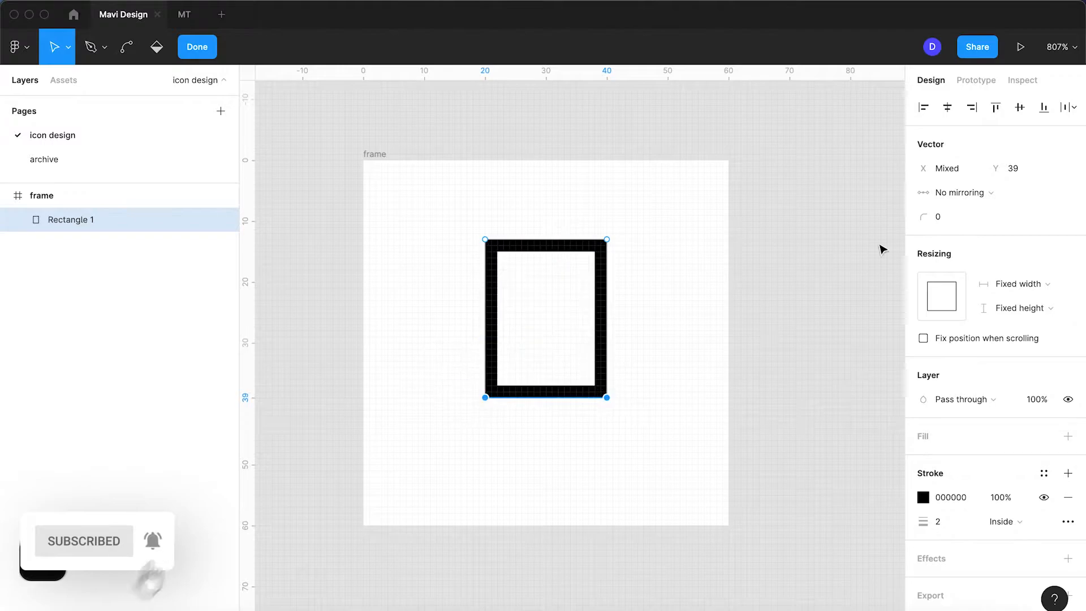
pyautogui.click(946, 218)
pyautogui.write('2')
pyautogui.press('Return')
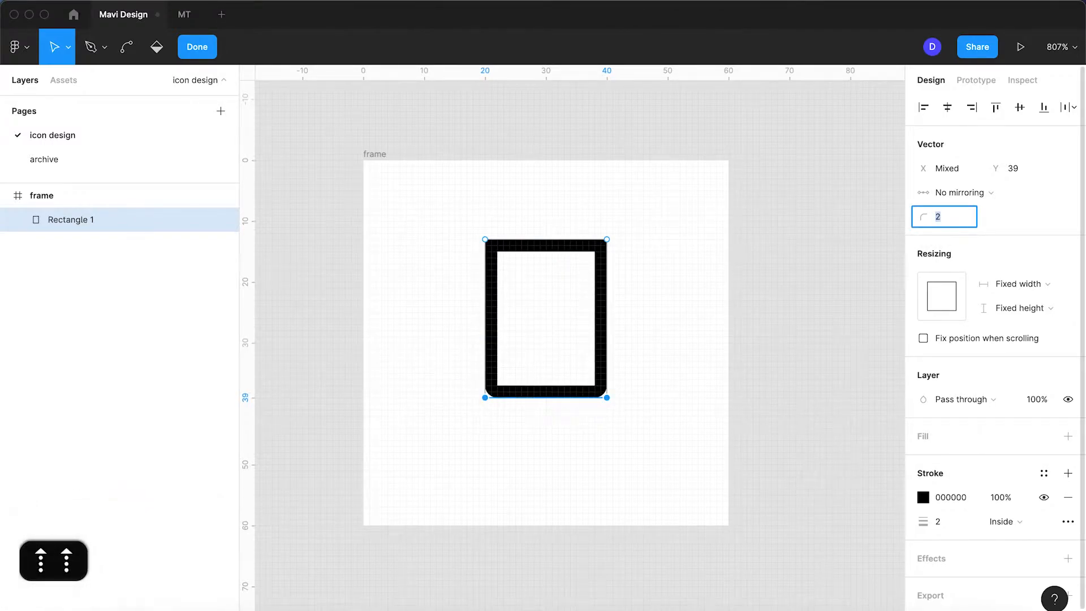
pyautogui.press('Up')
pyautogui.press('Up')
pyautogui.press('Up')
pyautogui.press('Up')
pyautogui.press('Up')
pyautogui.press('Up')
pyautogui.press('Up')
pyautogui.press('Up')
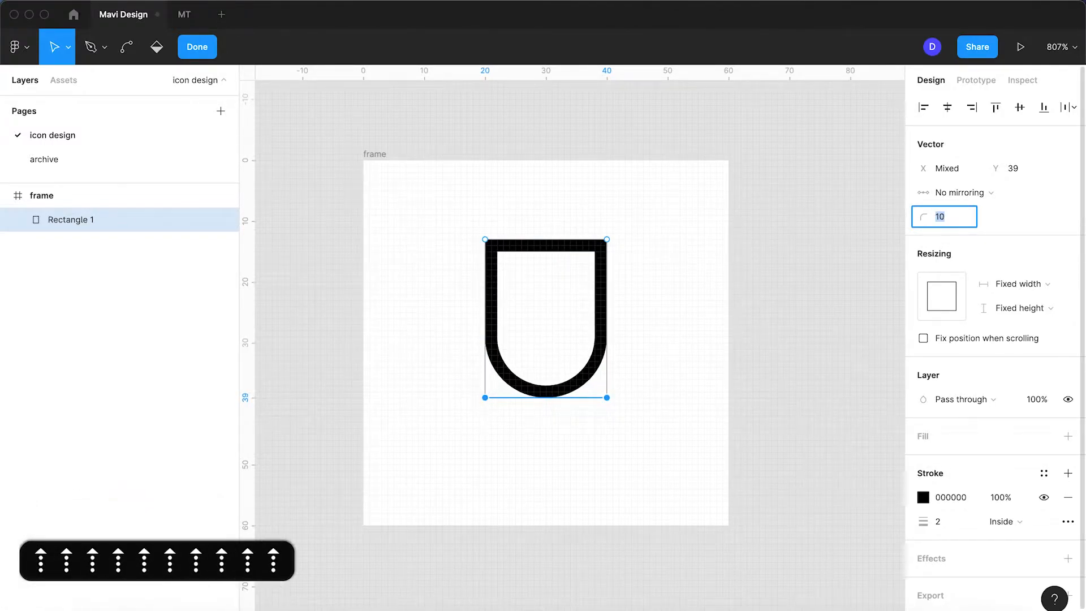
pyautogui.press('Up')
pyautogui.press('Up')
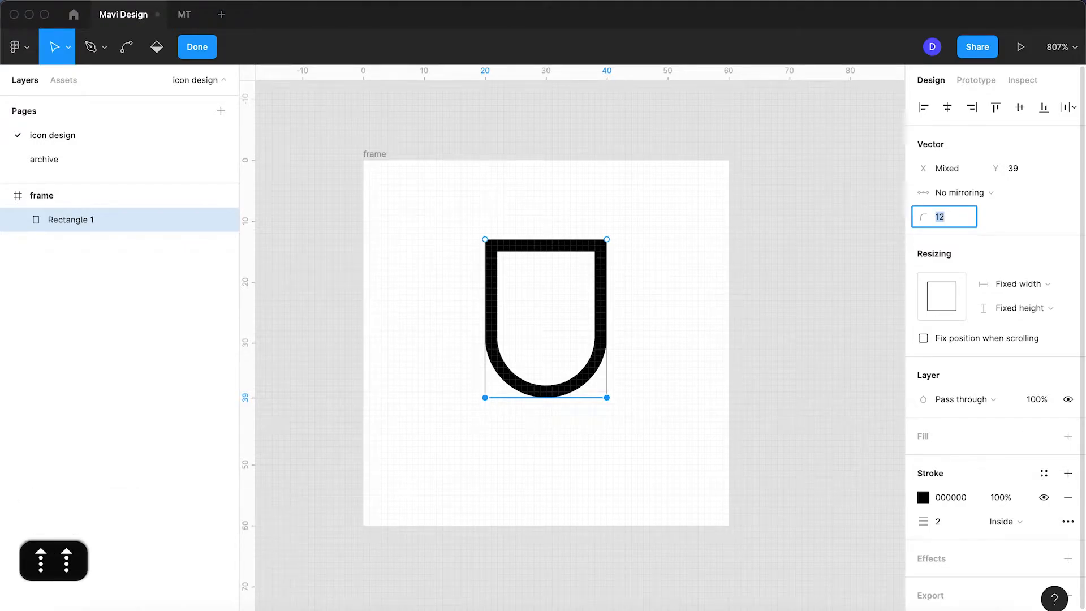
pyautogui.press('Return')
pyautogui.press('Return')
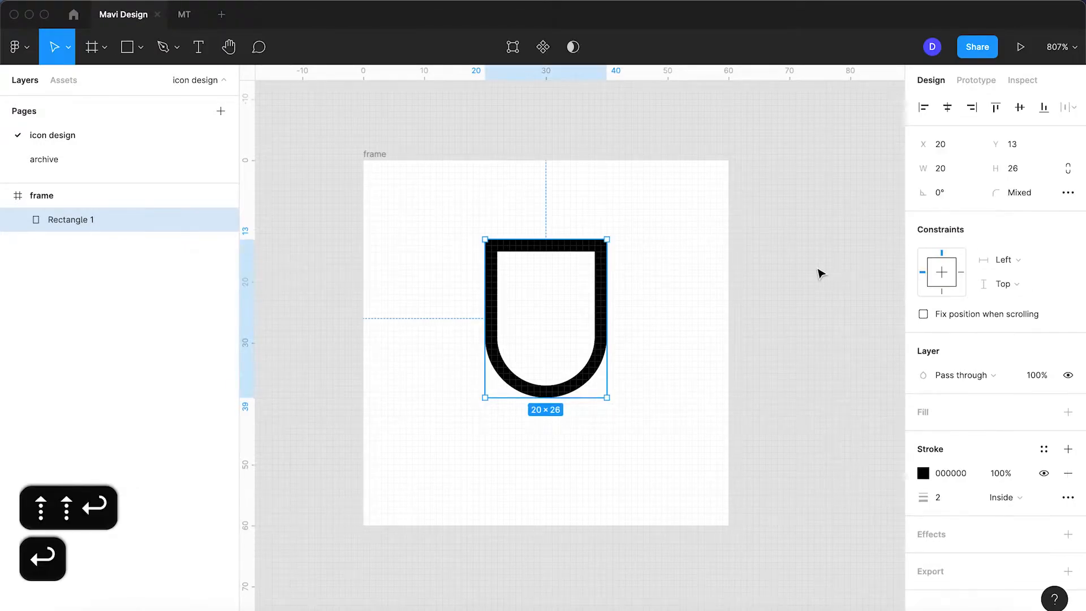
pyautogui.click(660, 314)
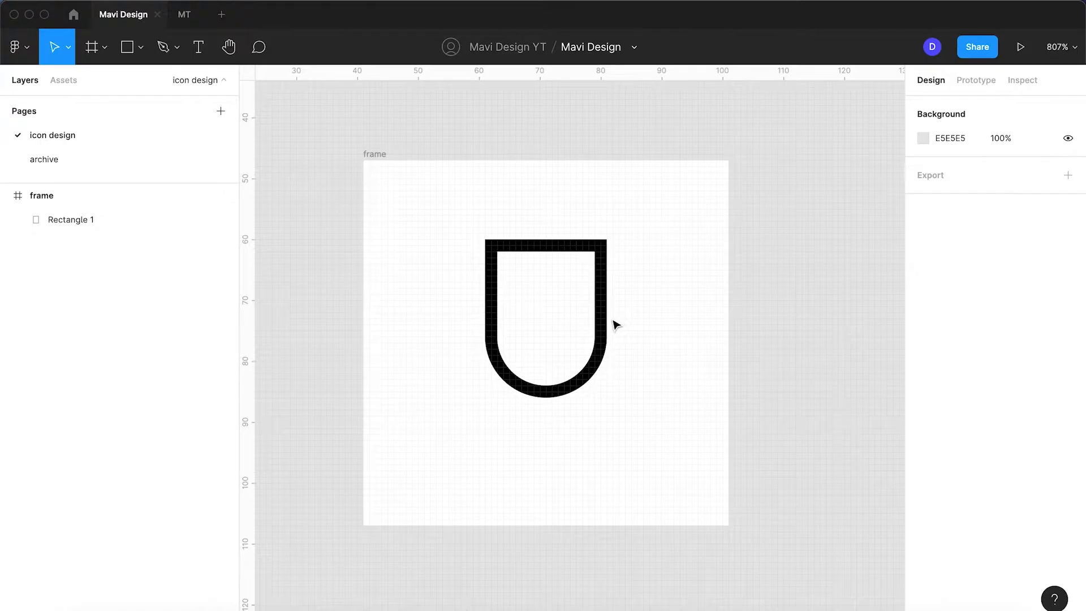
# Draw an open Pen path for the cup's right handle through points (39, 17), (48, 17) and (39, 26).
pyautogui.scroll(5, 616, 325)
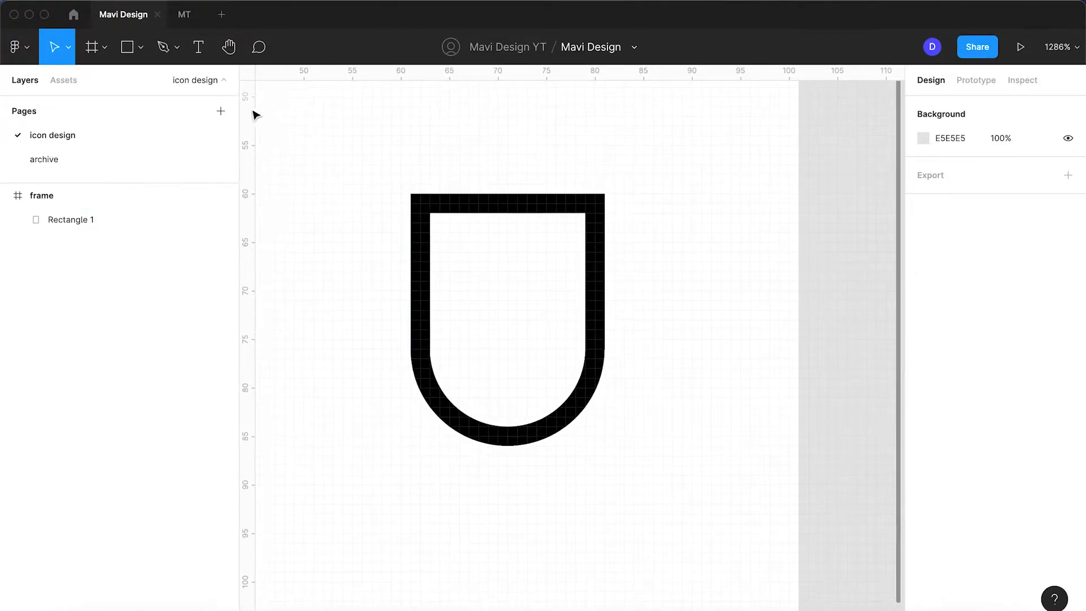
pyautogui.click(163, 47)
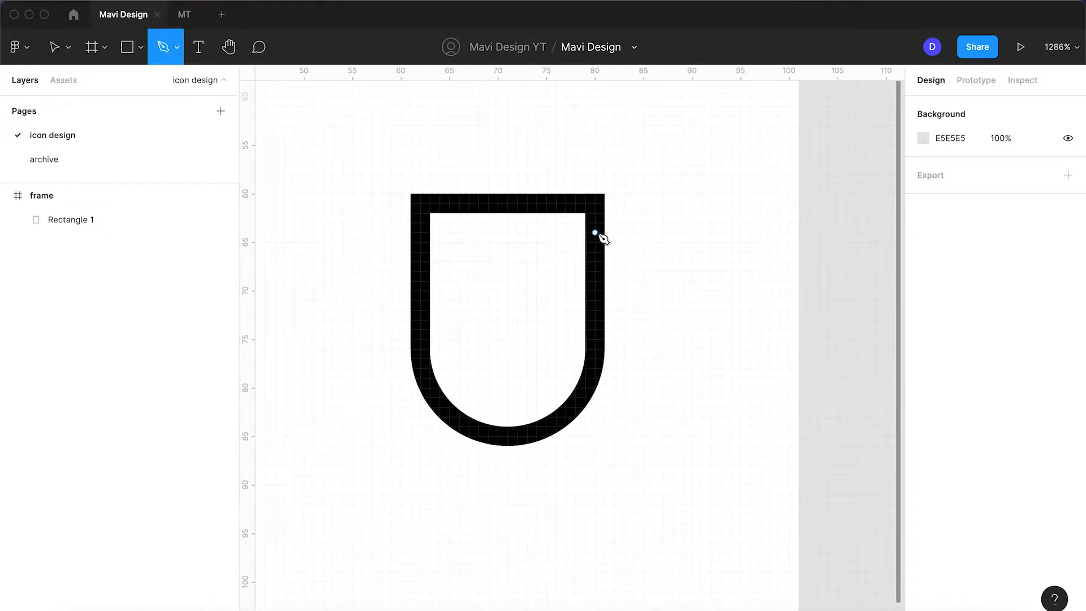
pyautogui.click(595, 232)
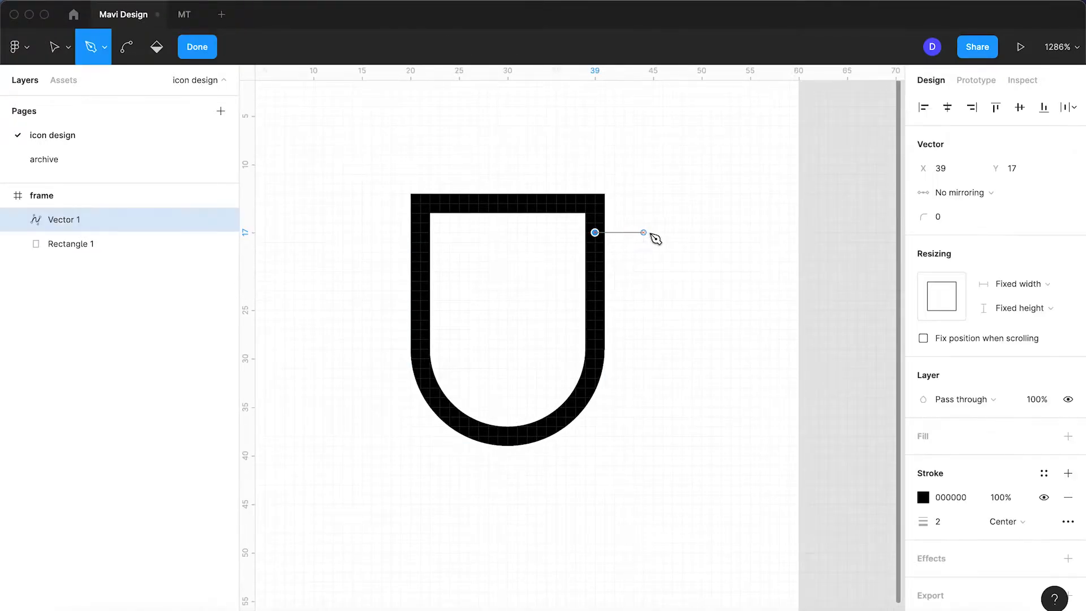
pyautogui.click(682, 232)
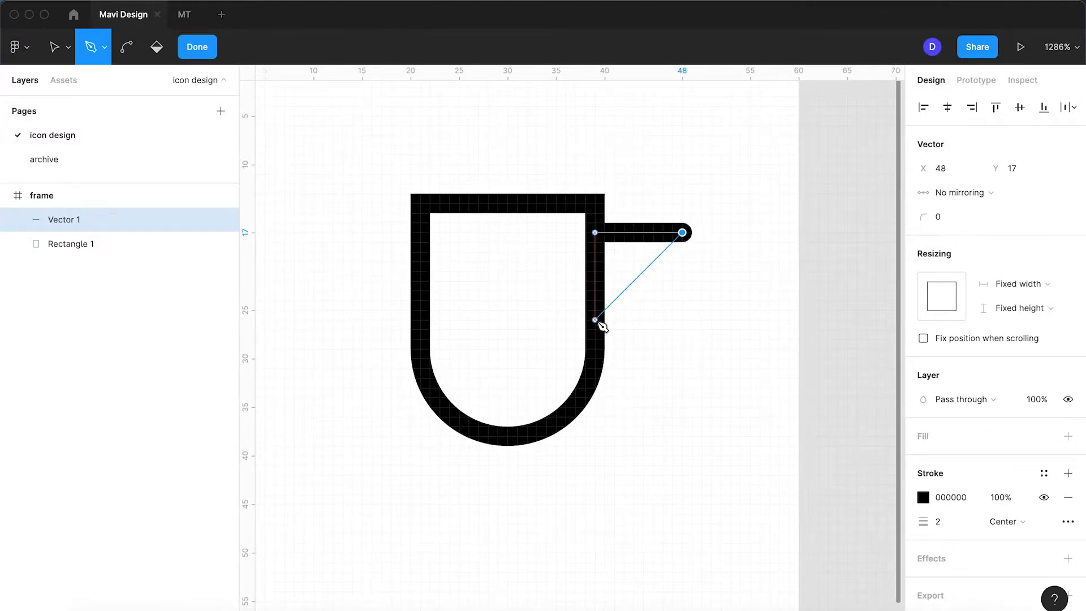
pyautogui.click(594, 320)
pyautogui.press('Return')
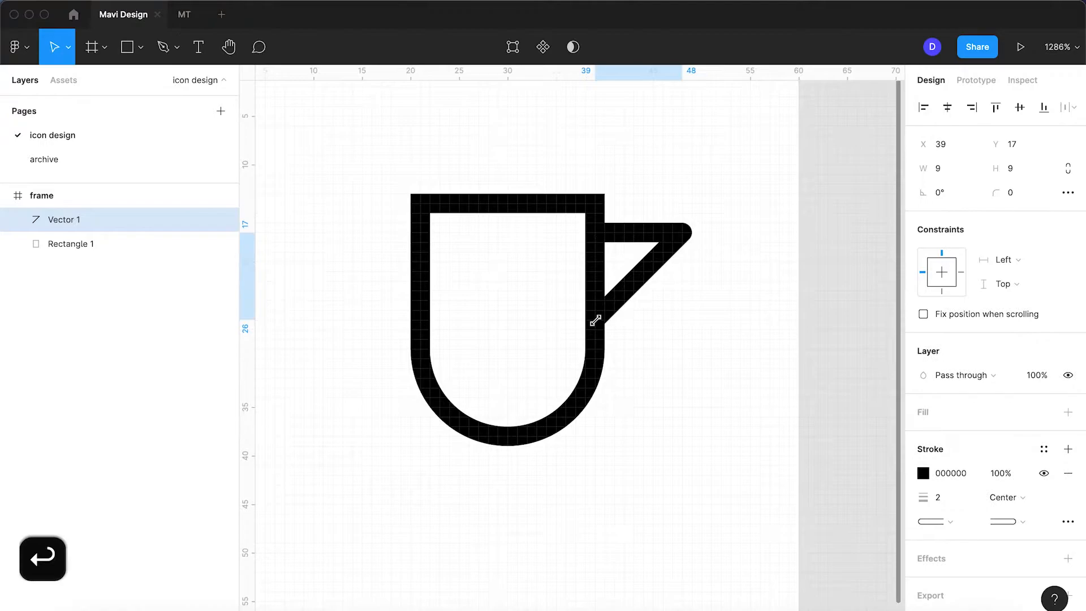
# Set the right handle path's corner radius to 2.
pyautogui.press('Return')
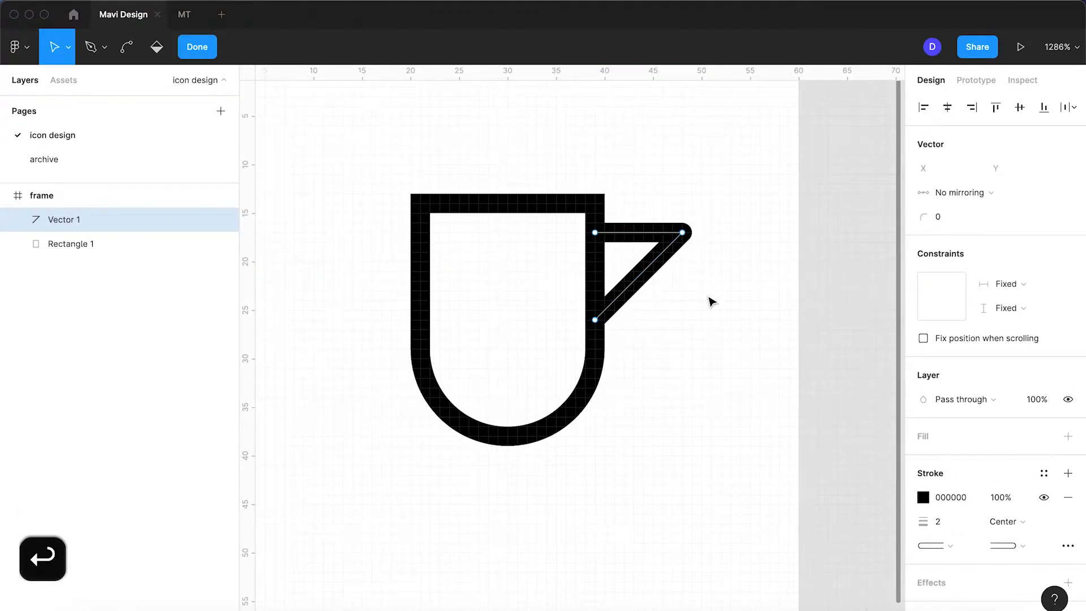
pyautogui.press('Return')
pyautogui.click(1016, 193)
pyautogui.press('Up')
pyautogui.press('Up')
pyautogui.press('Up')
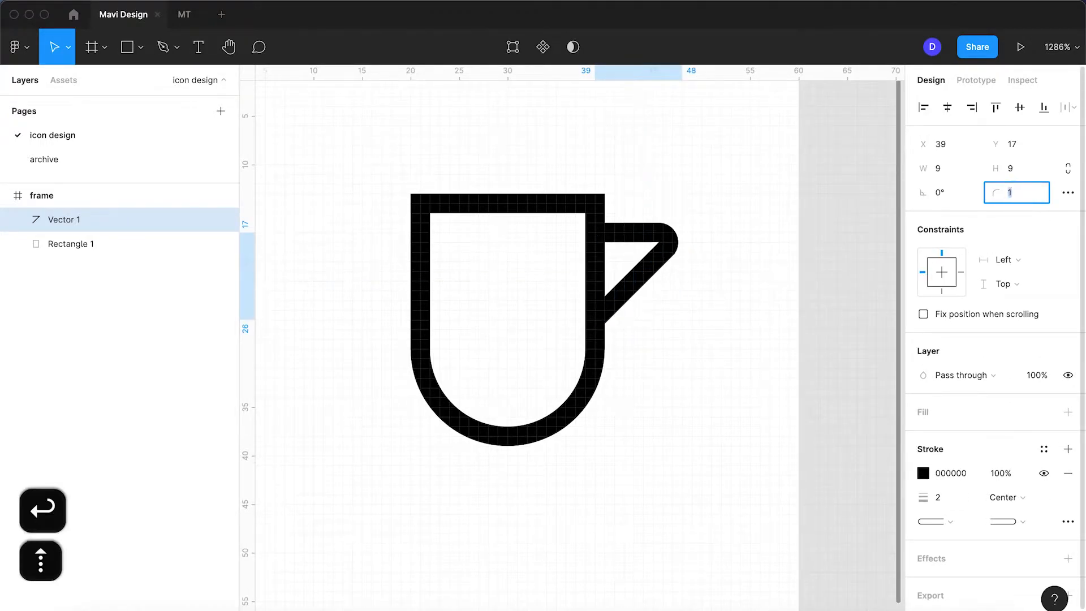
pyautogui.press('Down')
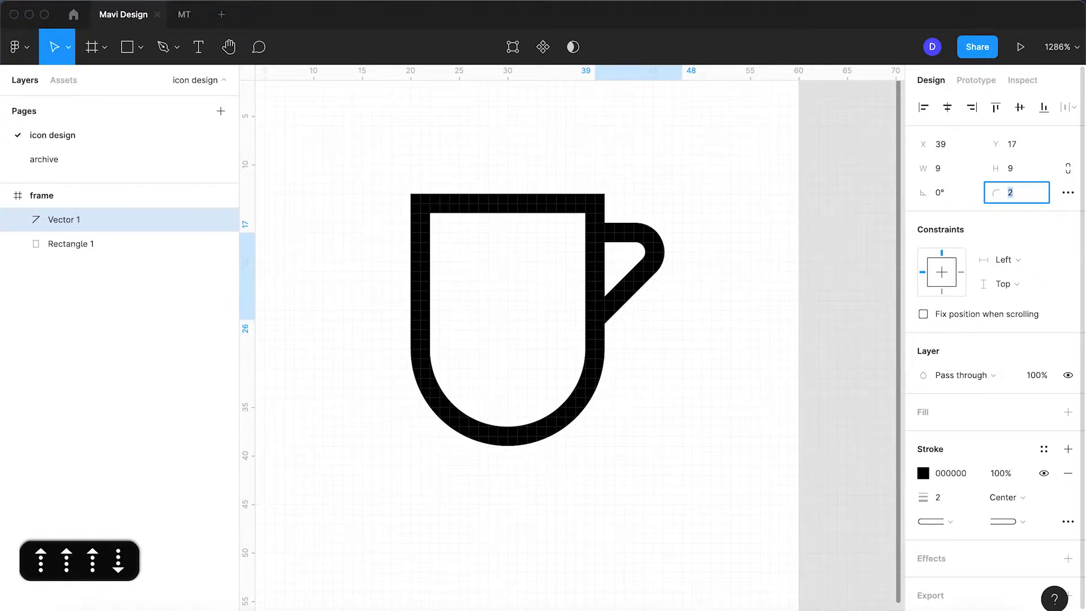
pyautogui.press('Return')
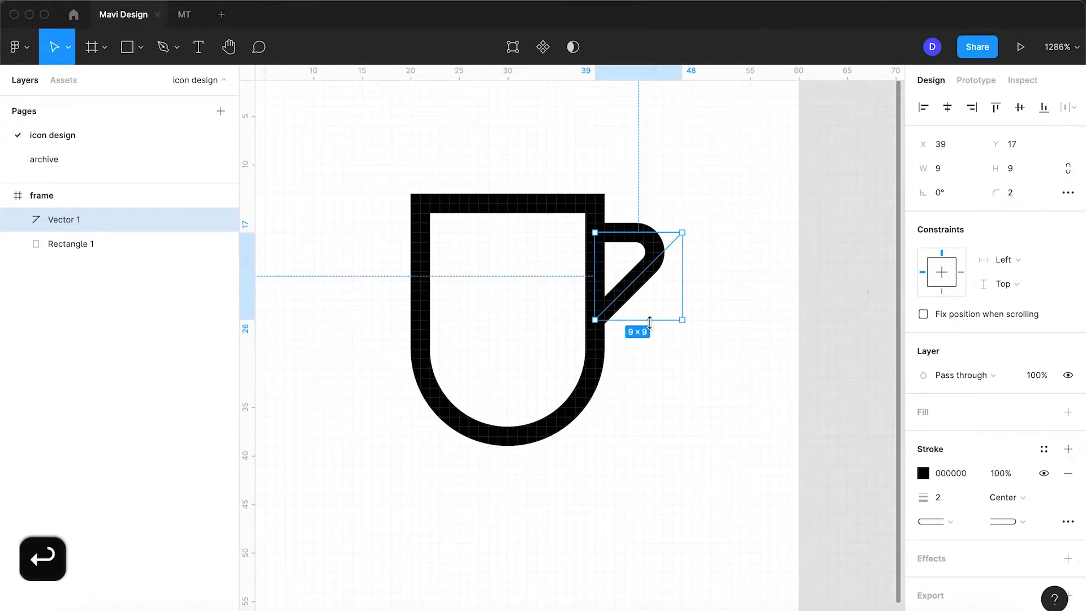
# Resize the right handle to 8 wide by 11 high.
pyautogui.moveTo(649, 322); pyautogui.dragTo(647, 328)
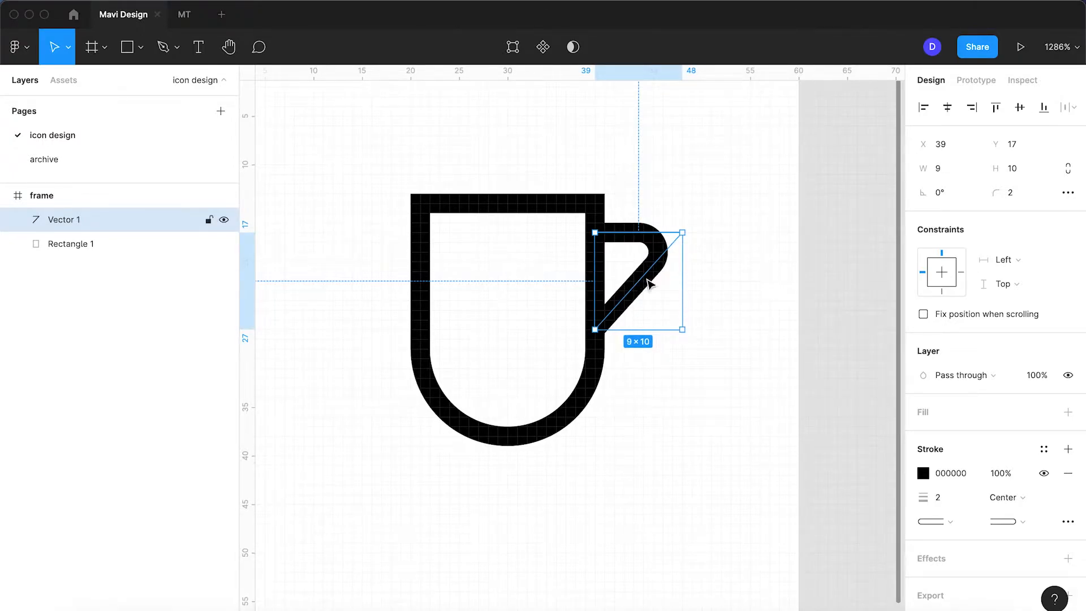
pyautogui.moveTo(683, 274); pyautogui.dragTo(676, 274)
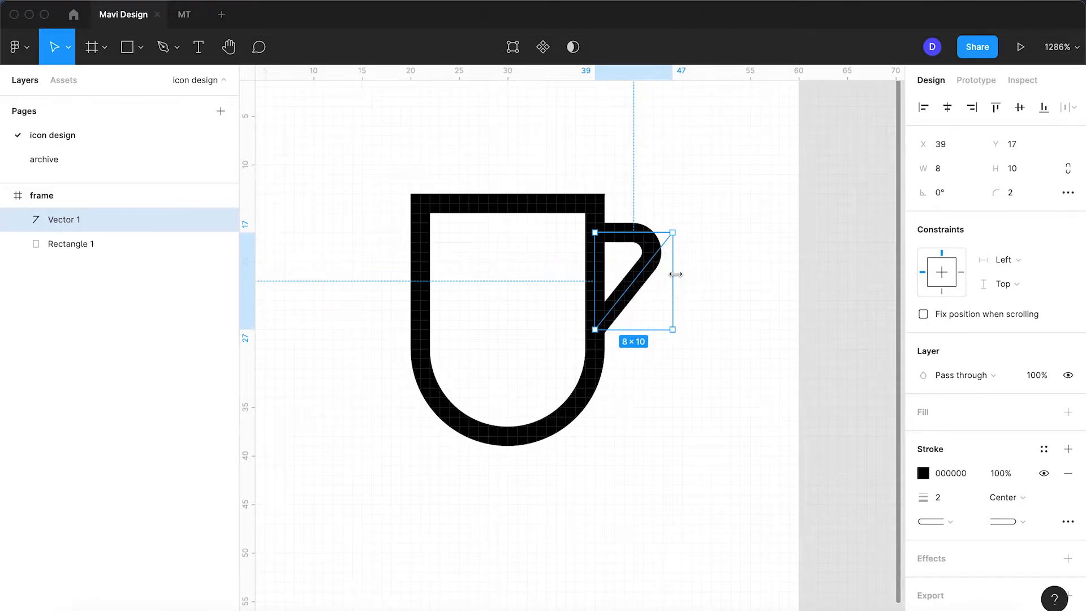
pyautogui.click(713, 314)
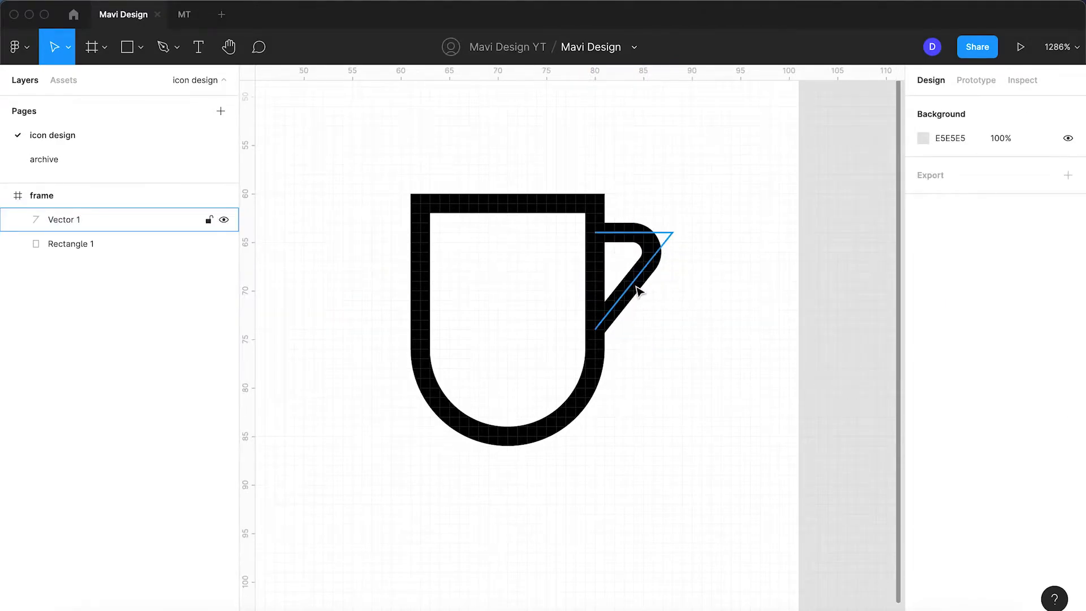
pyautogui.click(637, 291)
pyautogui.moveTo(634, 337); pyautogui.dragTo(632, 341)
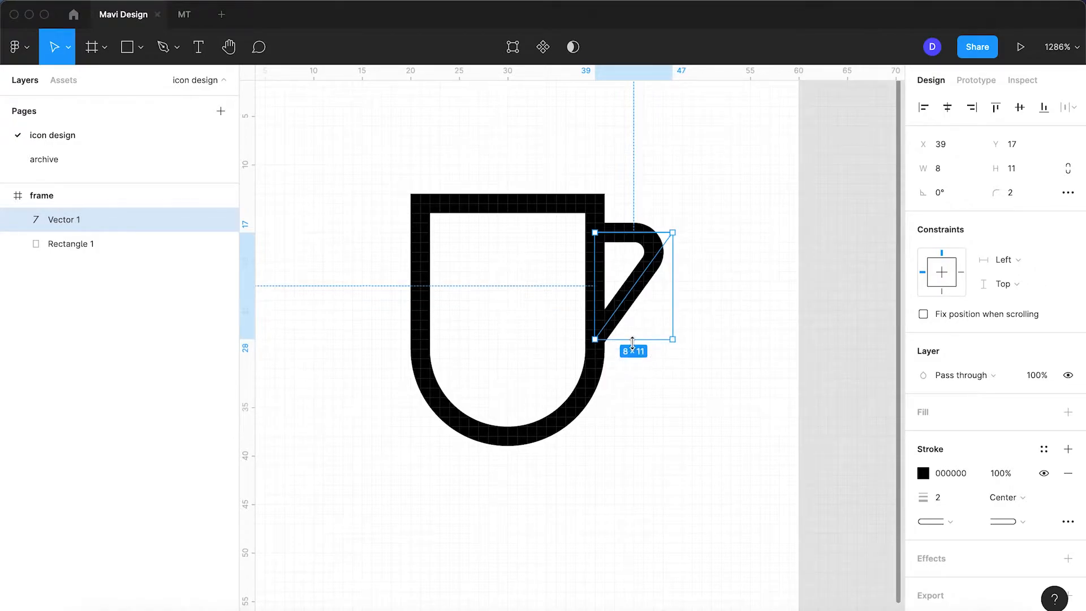
# Duplicate the handle onto the cup's left side and flip the copy horizontally so it mirrors the original.
pyautogui.moveTo(649, 287); pyautogui.dragTo(400, 315)
pyautogui.hotkey('shift', 'h')
pyautogui.hotkey('shift', 'h')
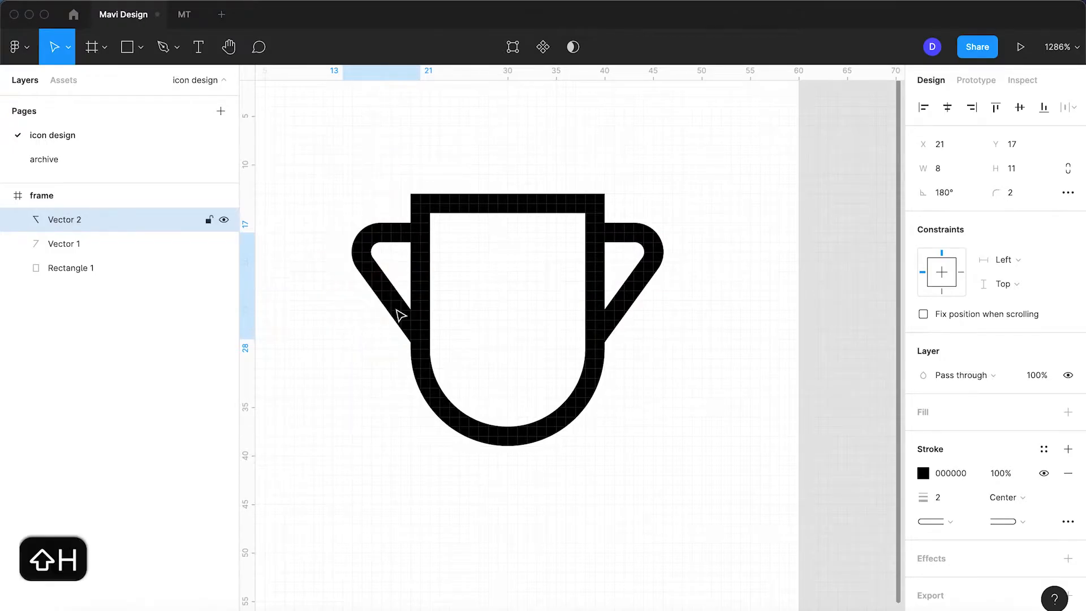
pyautogui.click(695, 458)
# Narrow both the right and left handles to a width of 7, keeping their inner ends on the cup.
pyautogui.scroll(-5, 695, 458)
pyautogui.scroll(1, 637, 405)
pyautogui.scroll(4, 638, 405)
pyautogui.click(704, 374)
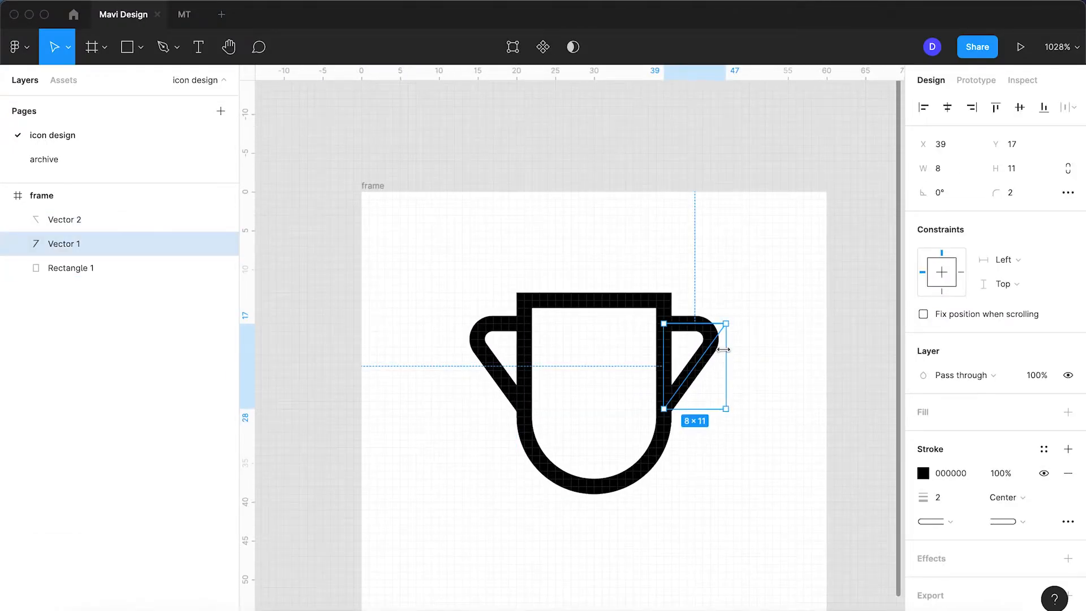
pyautogui.moveTo(722, 349); pyautogui.dragTo(718, 349)
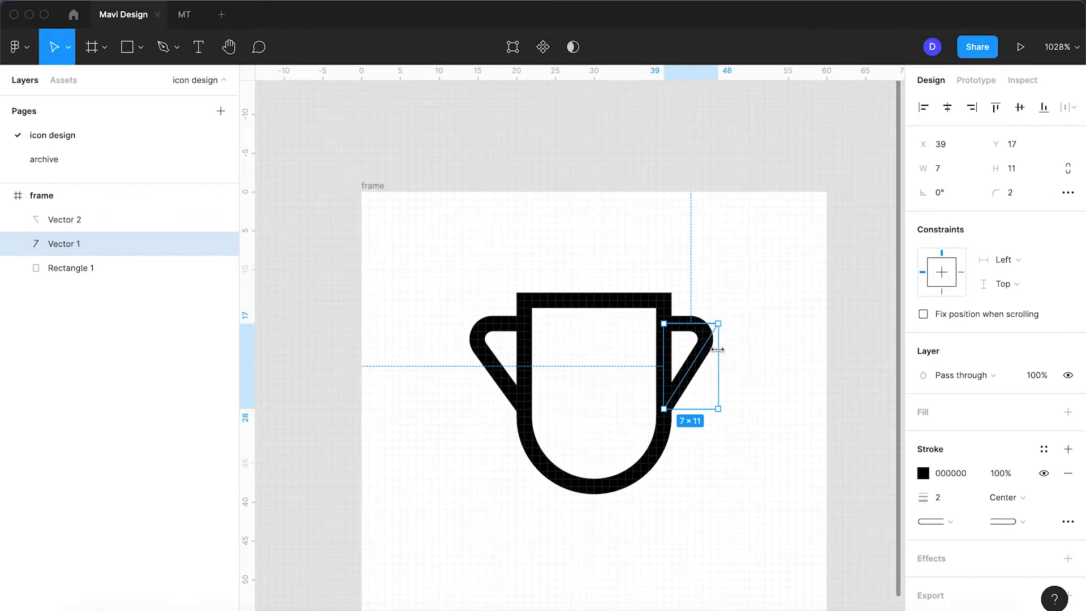
pyautogui.click(471, 345)
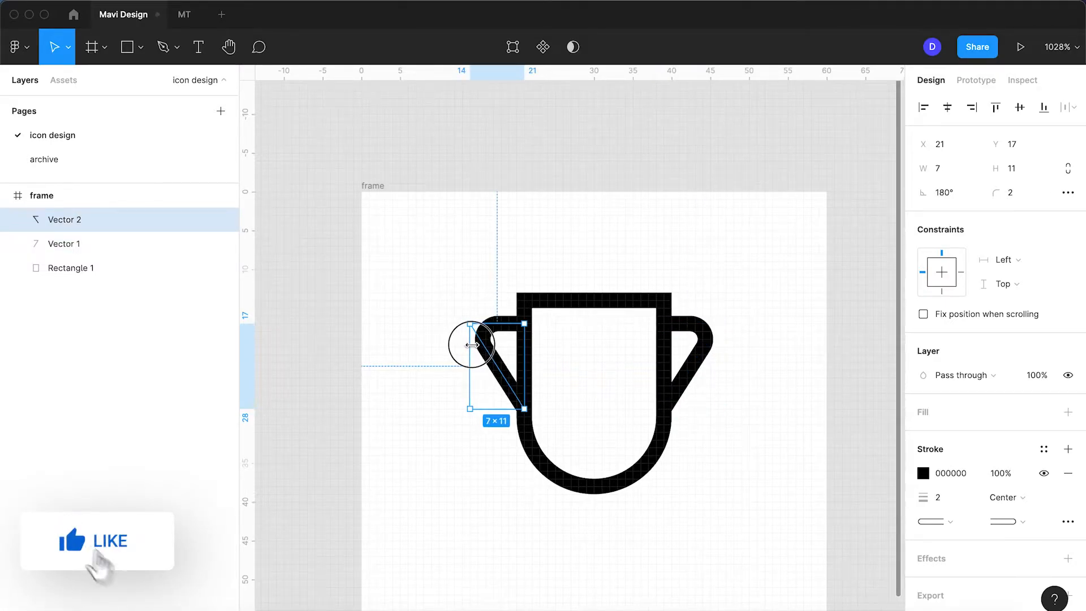
pyautogui.click(516, 483)
# Taper the cup body by moving each of its two bottom corner points 2 units inward.
pyautogui.scroll(-3, 517, 483)
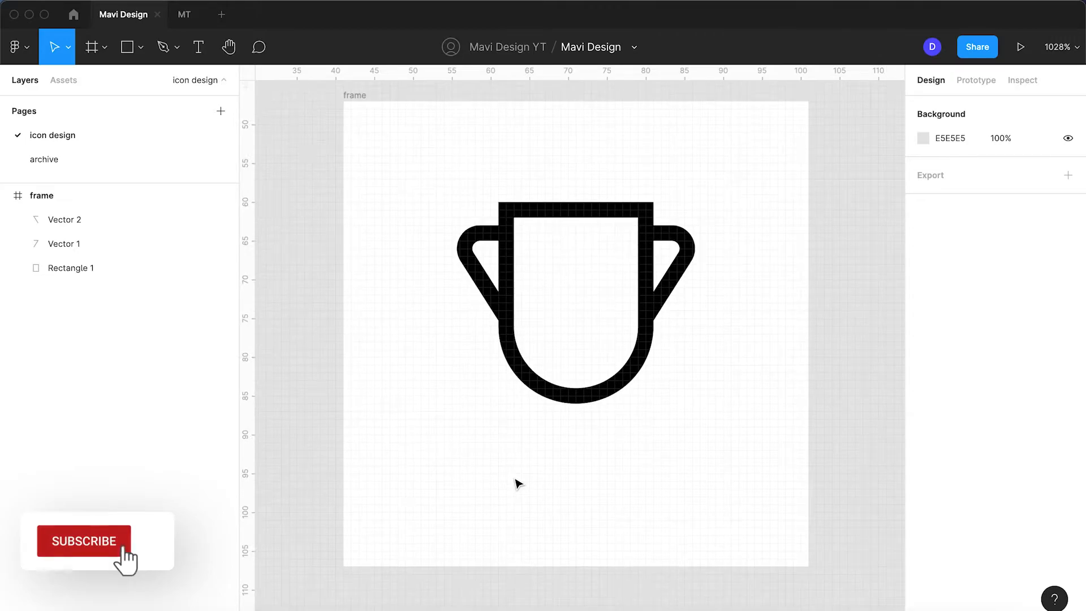
pyautogui.click(626, 395)
pyautogui.doubleClick(653, 403)
pyautogui.press('Left')
pyautogui.press('Left')
pyautogui.click(498, 403)
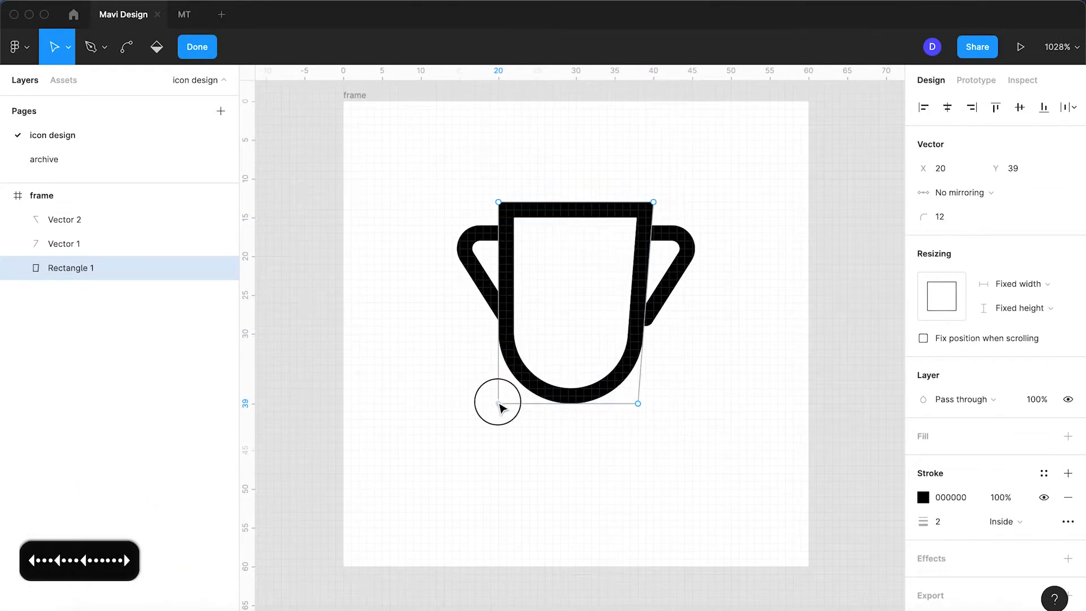
pyautogui.press('Right')
pyautogui.press('Right')
pyautogui.press('Return')
# Move the right handle's lower end point to X 38, Y 29 so it meets the tapered cup.
pyautogui.click(677, 294)
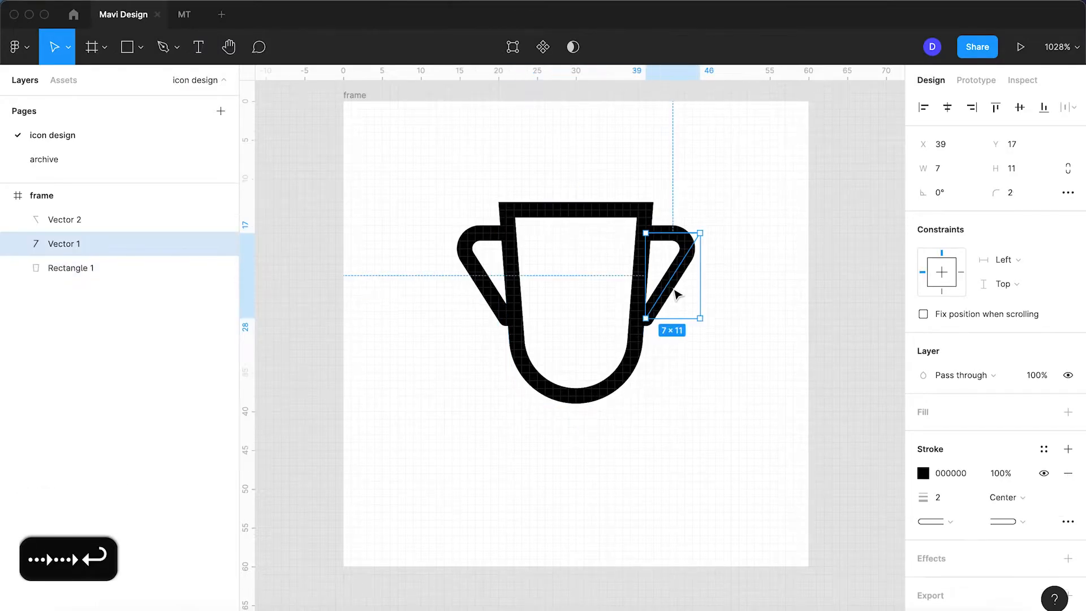
pyautogui.press('Return')
pyautogui.click(645, 318)
pyautogui.press('Down')
pyautogui.press('Left')
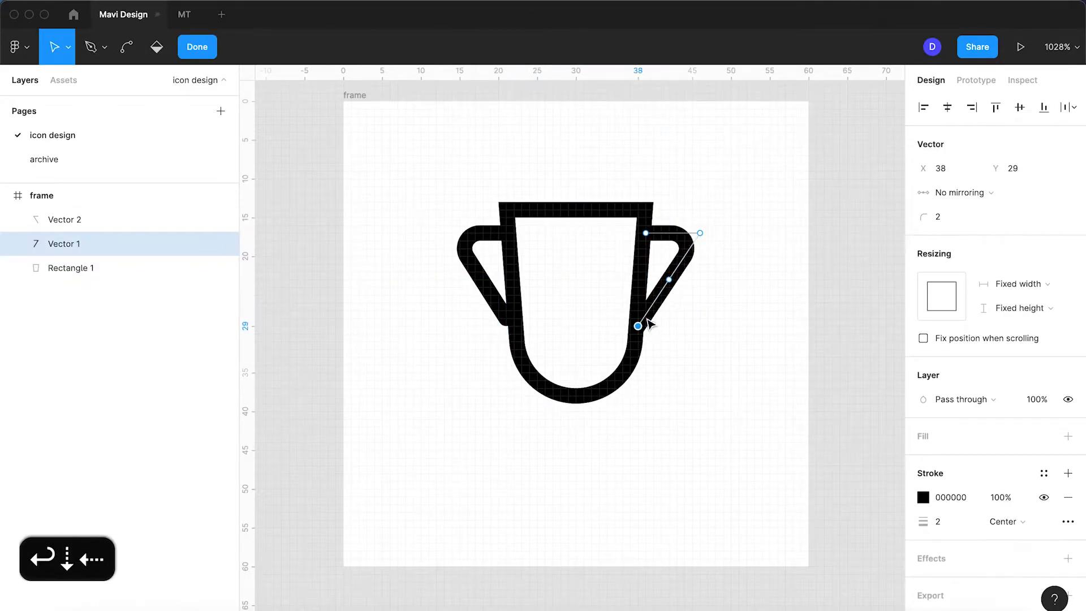
pyautogui.press('Return')
# Move the left handle's lower end point to X 22, Y 29 to match the opposite handle.
pyautogui.click(454, 236)
pyautogui.press('Return')
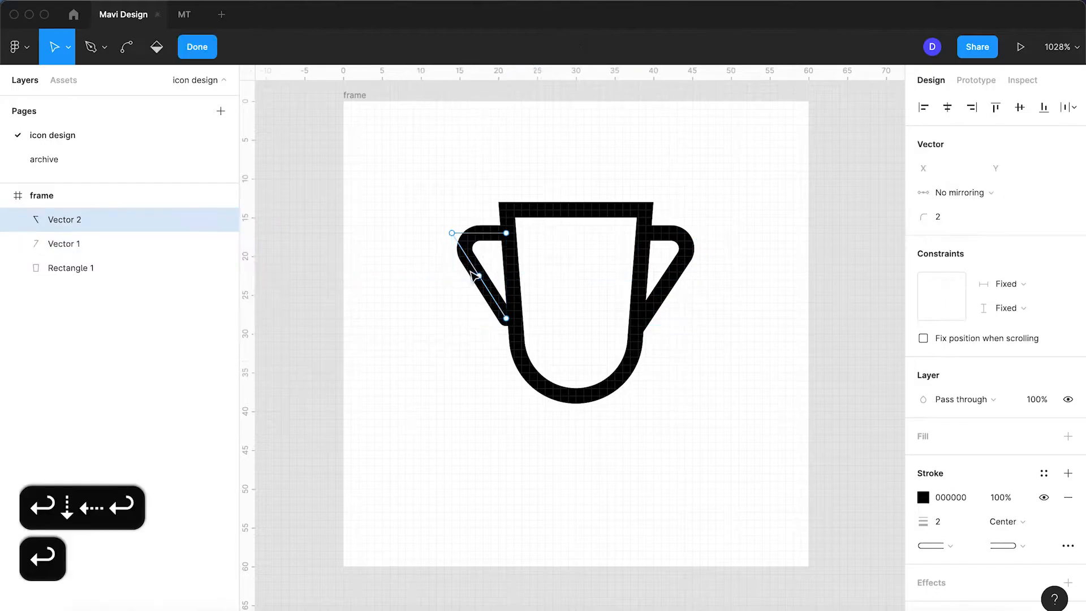
pyautogui.click(507, 320)
pyautogui.press('Down')
pyautogui.press('Right')
pyautogui.press('Return')
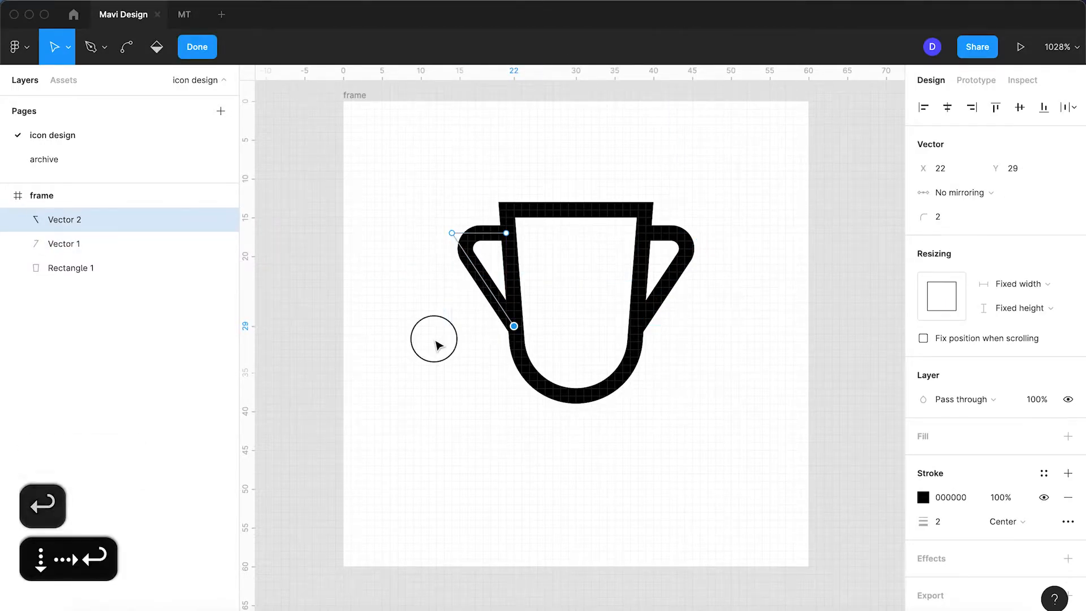
pyautogui.click(438, 344)
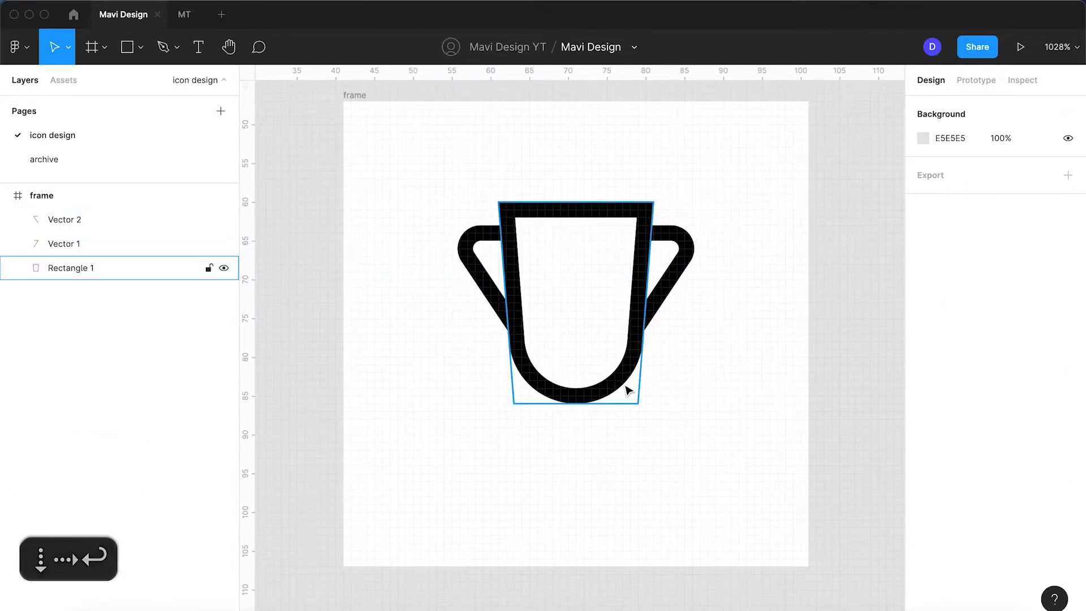
# Round the cup body's two top corner points with a radius of 1.
pyautogui.click(625, 380)
pyautogui.press('Return')
pyautogui.click(654, 203)
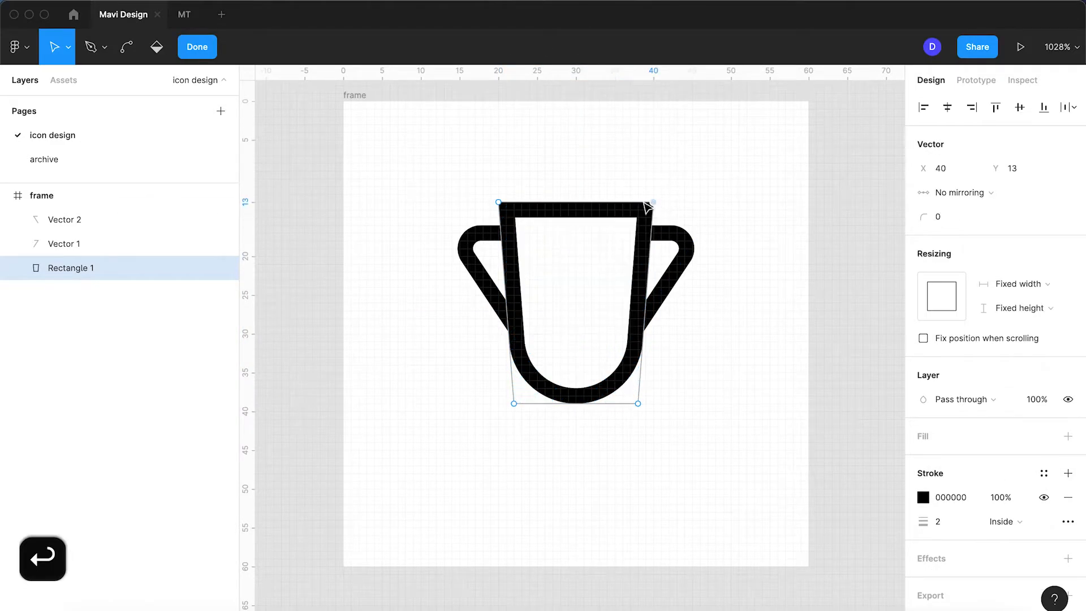
pyautogui.click(960, 226)
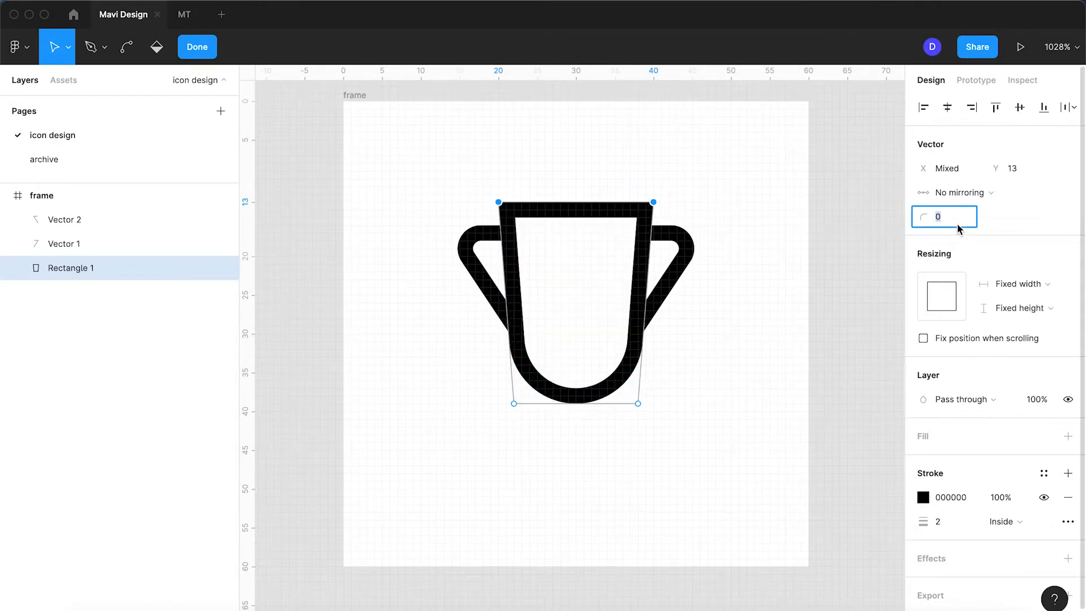
pyautogui.write('1')
pyautogui.press('Return')
pyautogui.press('Return')
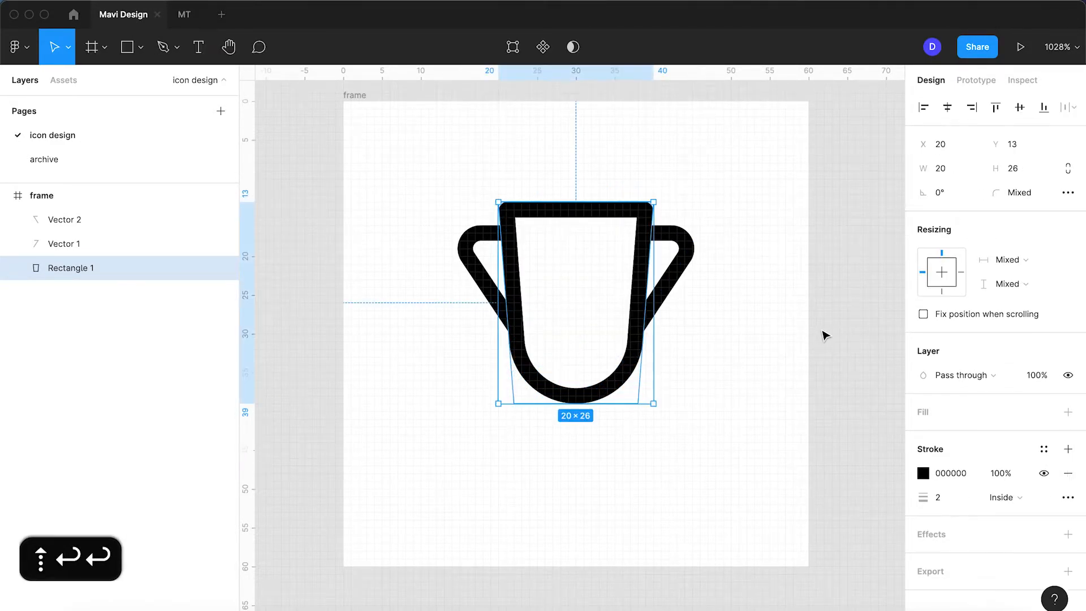
pyautogui.click(768, 369)
pyautogui.scroll(-3, 766, 366)
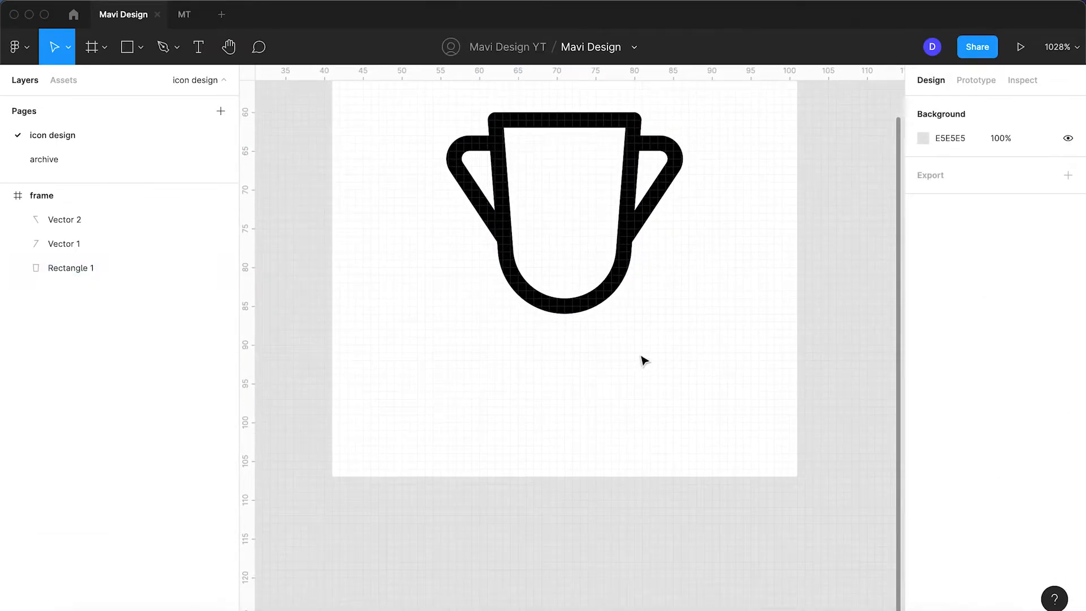
pyautogui.scroll(5, 638, 360)
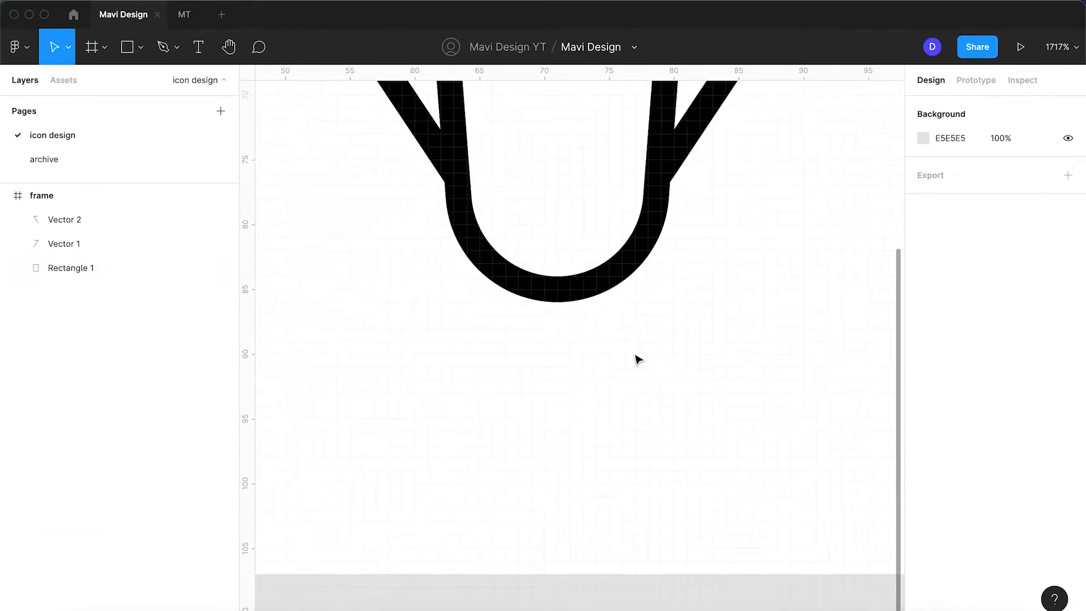
pyautogui.click(164, 48)
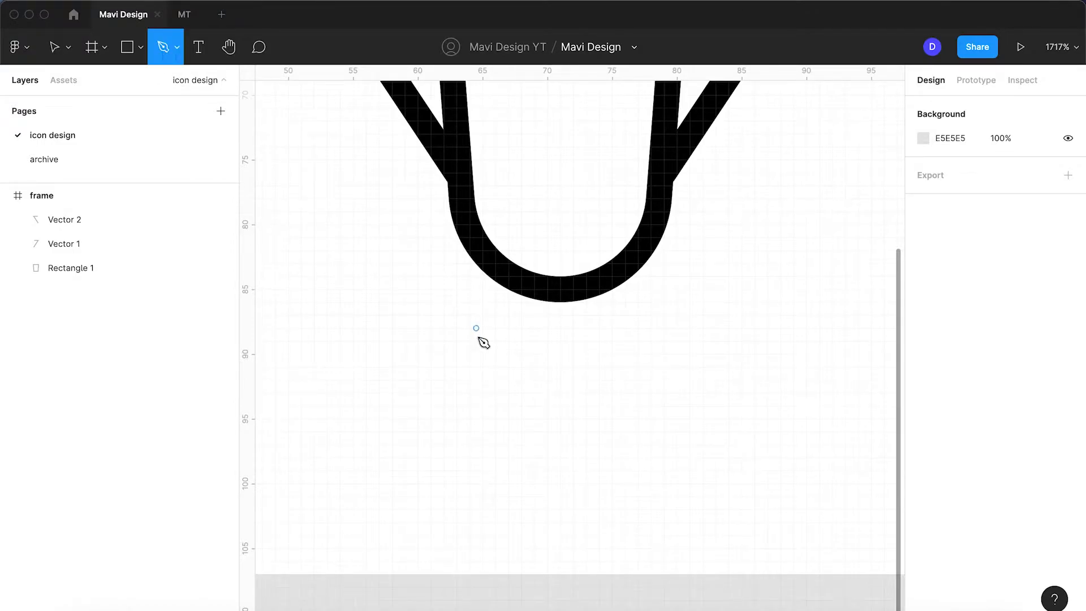
pyautogui.click(482, 354)
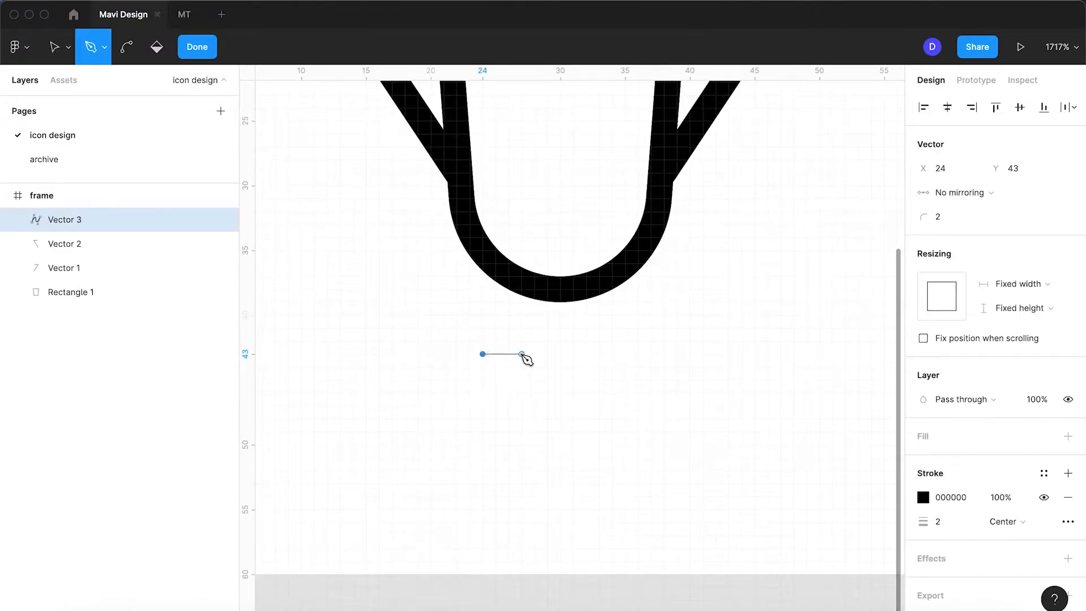
pyautogui.click(521, 354)
pyautogui.click(522, 315)
pyautogui.press('Return')
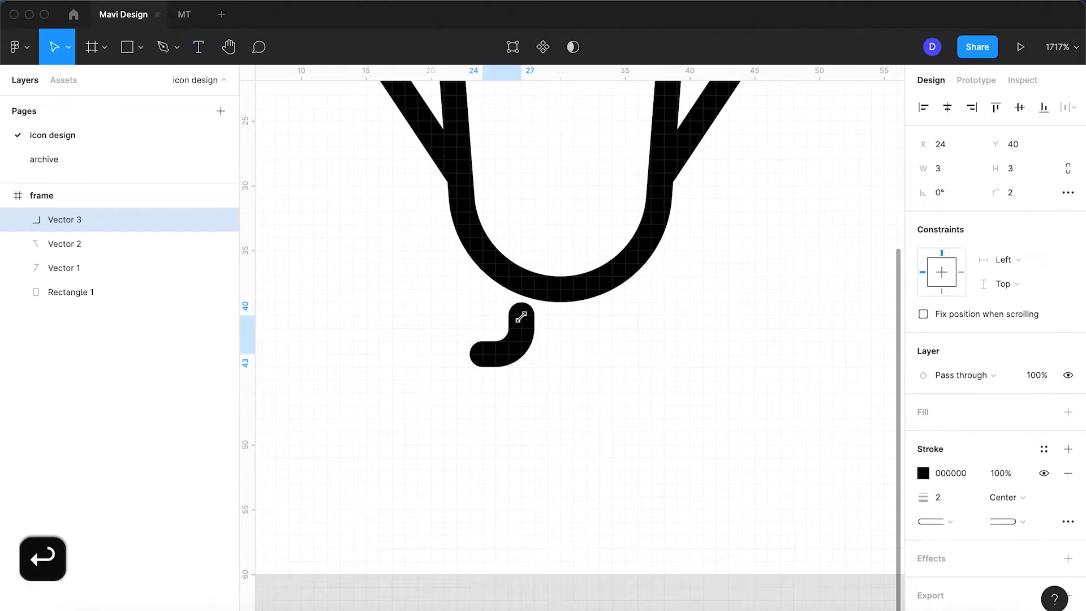
pyautogui.click(506, 353)
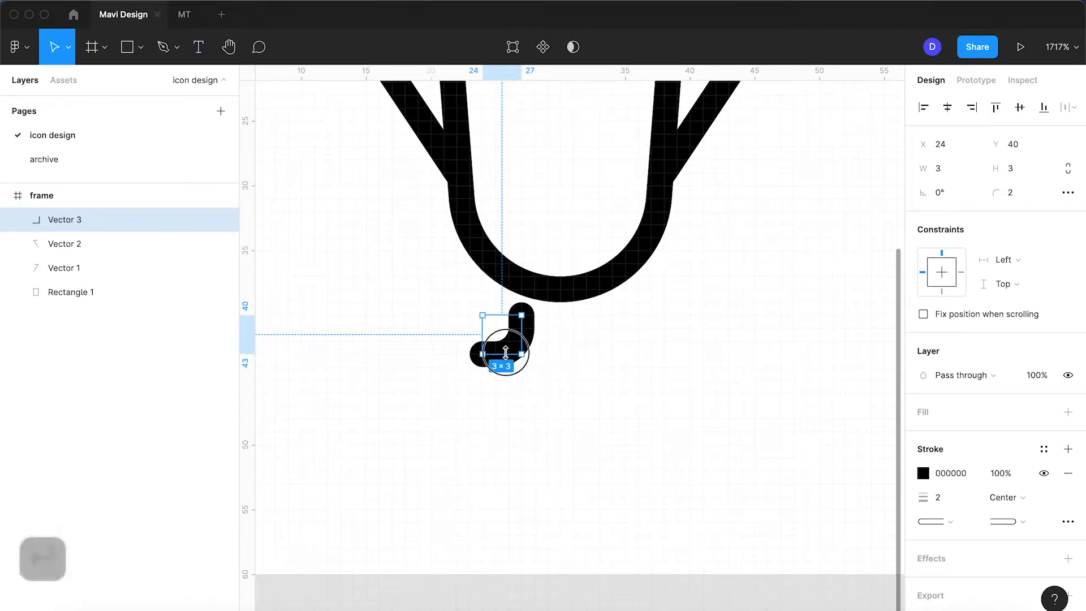
pyautogui.moveTo(505, 352); pyautogui.dragTo(510, 371)
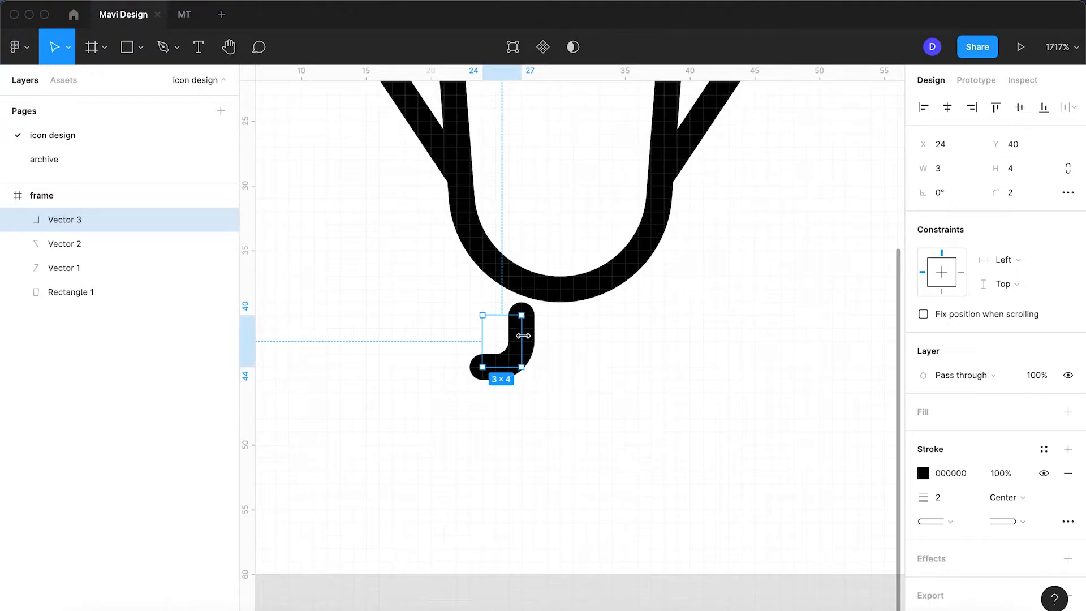
pyautogui.press('BackSpace')
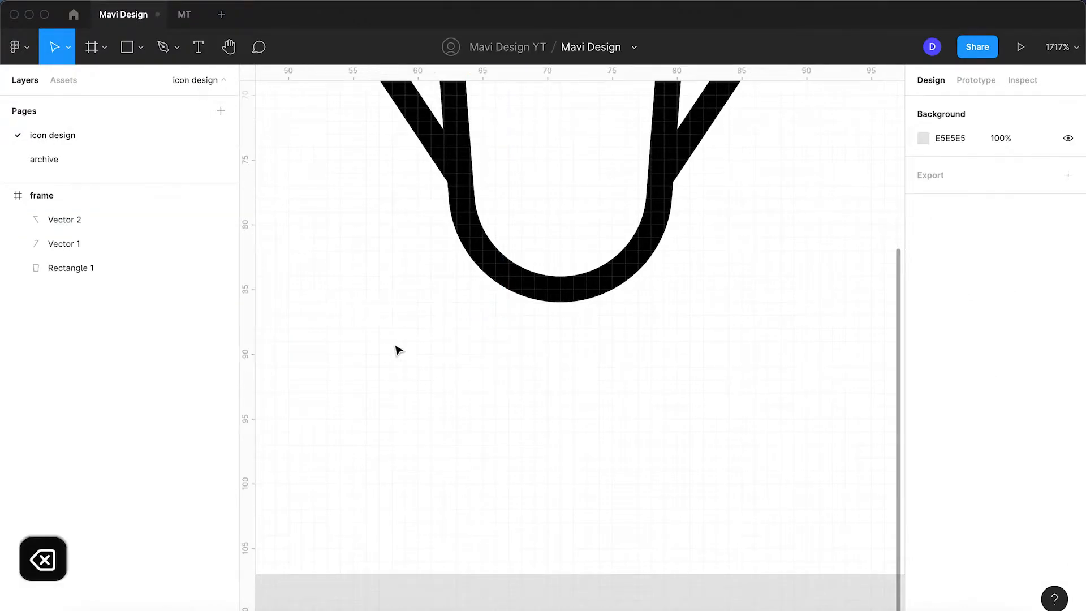
# Draw a circle about 6 units wide below the cup and delete its top and left points, leaving the lower-right quarter arc.
pyautogui.press('o')
pyautogui.moveTo(509, 353); pyautogui.dragTo(431, 432)
pyautogui.press('Return')
pyautogui.click(469, 354)
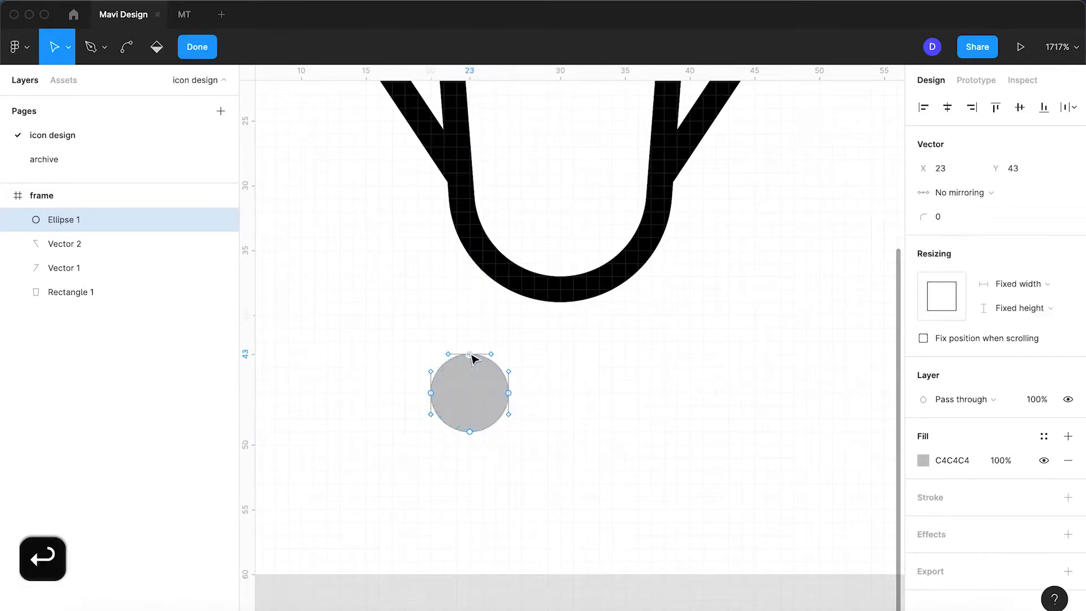
pyautogui.keyDown('shift'); pyautogui.click(431, 393); pyautogui.keyUp('shift')
pyautogui.press('BackSpace')
pyautogui.press('Return')
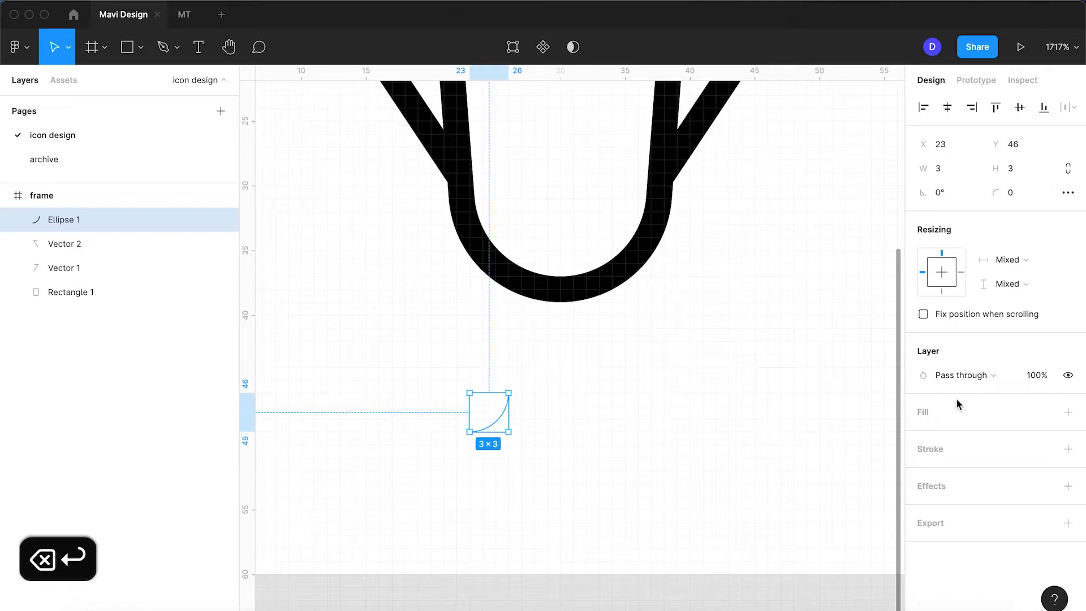
# Add a black 000000 stroke with a thickness of 2 to the quarter arc.
pyautogui.click(1068, 448)
pyautogui.click(955, 501)
pyautogui.press('Up')
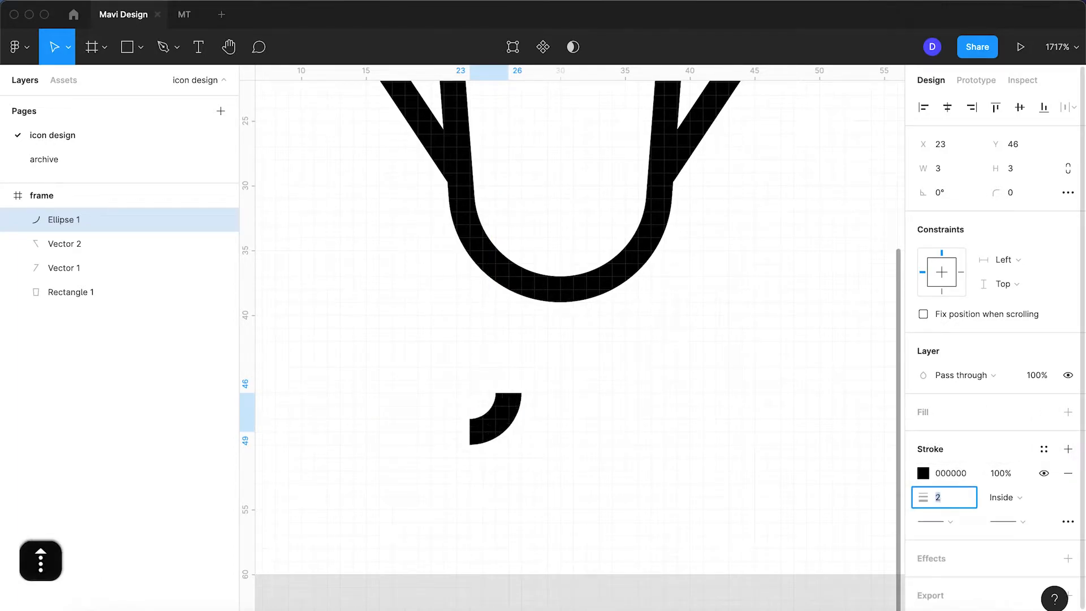
pyautogui.press('Return')
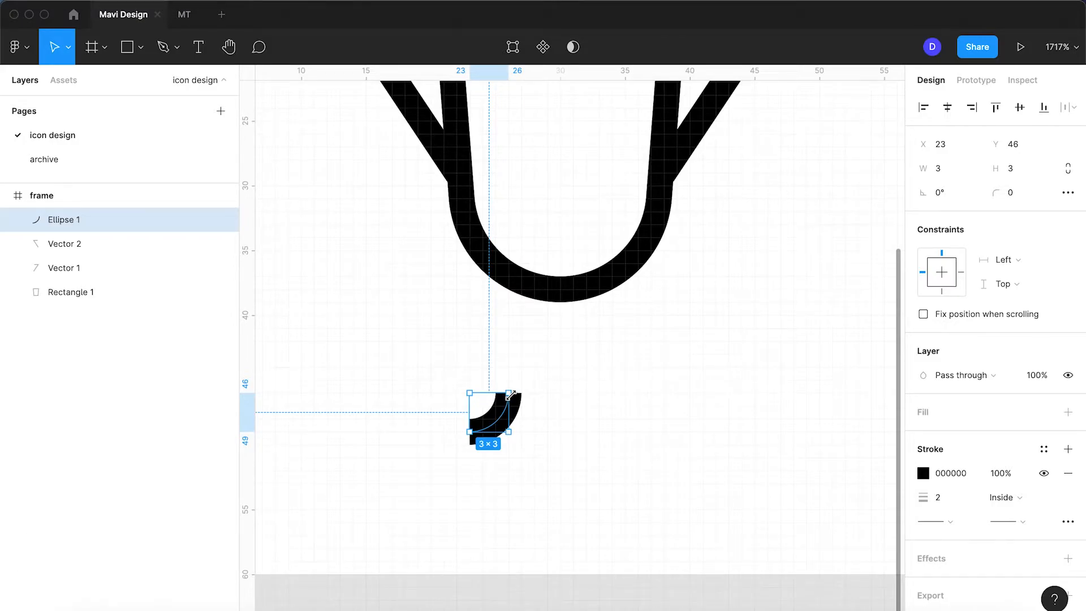
# Place the arc under the cup at X 22, Y 38 and enlarge it to 6 × 6 as the left side of the stem.
pyautogui.moveTo(509, 394); pyautogui.dragTo(527, 363)
pyautogui.moveTo(481, 330); pyautogui.dragTo(462, 331)
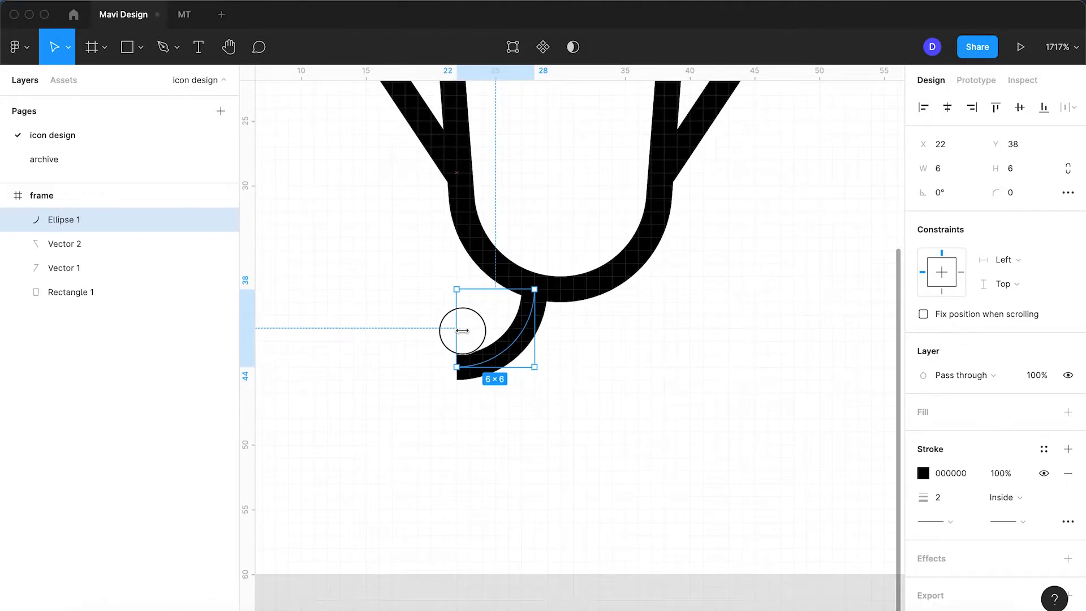
pyautogui.scroll(-5, 559, 415)
pyautogui.scroll(3, 536, 383)
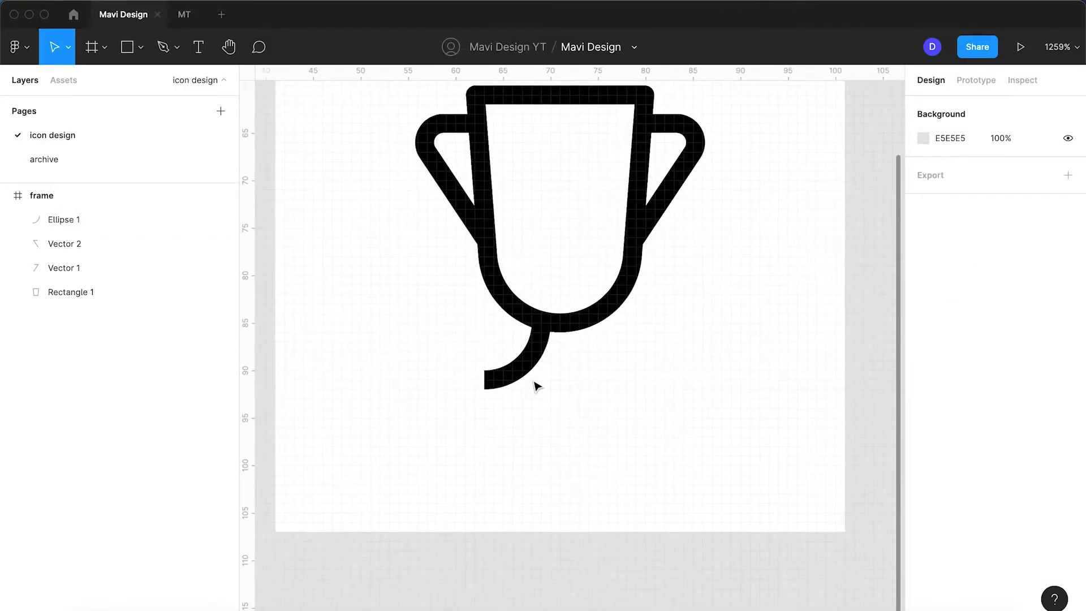
# Duplicate the stem arc and flip the copy horizontally to form the opposite side of the narrow stem.
pyautogui.moveTo(482, 349); pyautogui.dragTo(602, 372)
pyautogui.hotkey('shift', 'h')
pyautogui.scroll(-5, 611, 382)
pyautogui.click(620, 392)
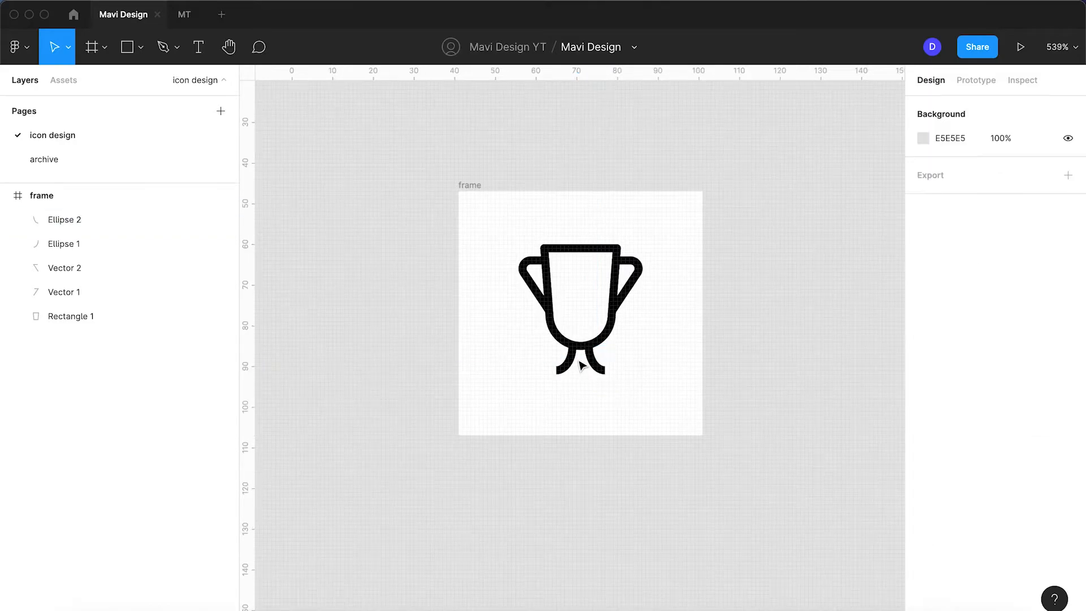
# Draw a 12 × 5 rectangle under the stem at X 24, Y 44 with a stroke of 2 and no fill.
pyautogui.scroll(8, 579, 363)
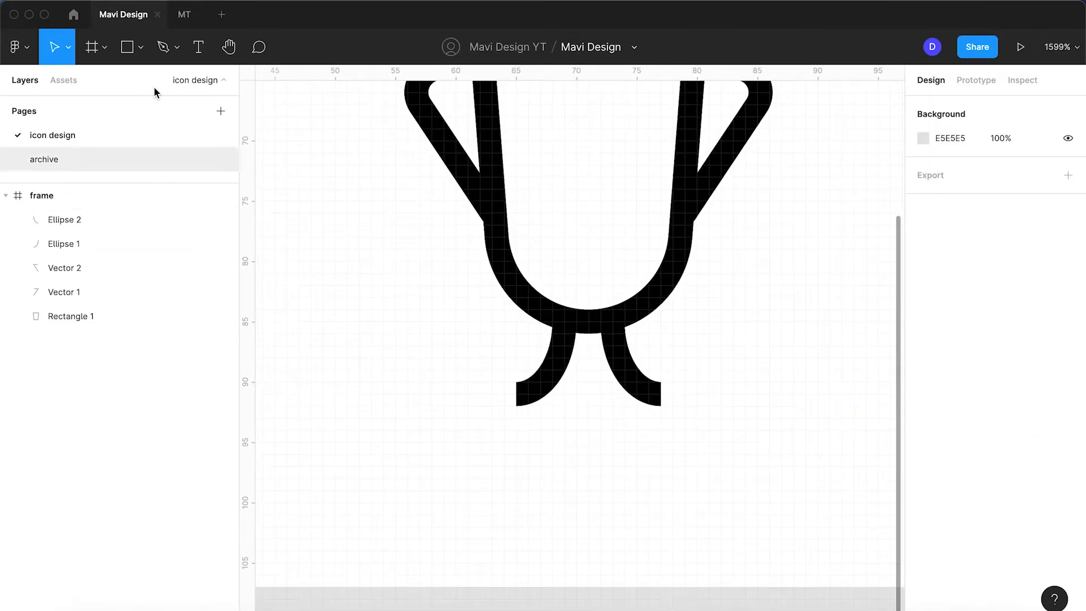
pyautogui.click(127, 47)
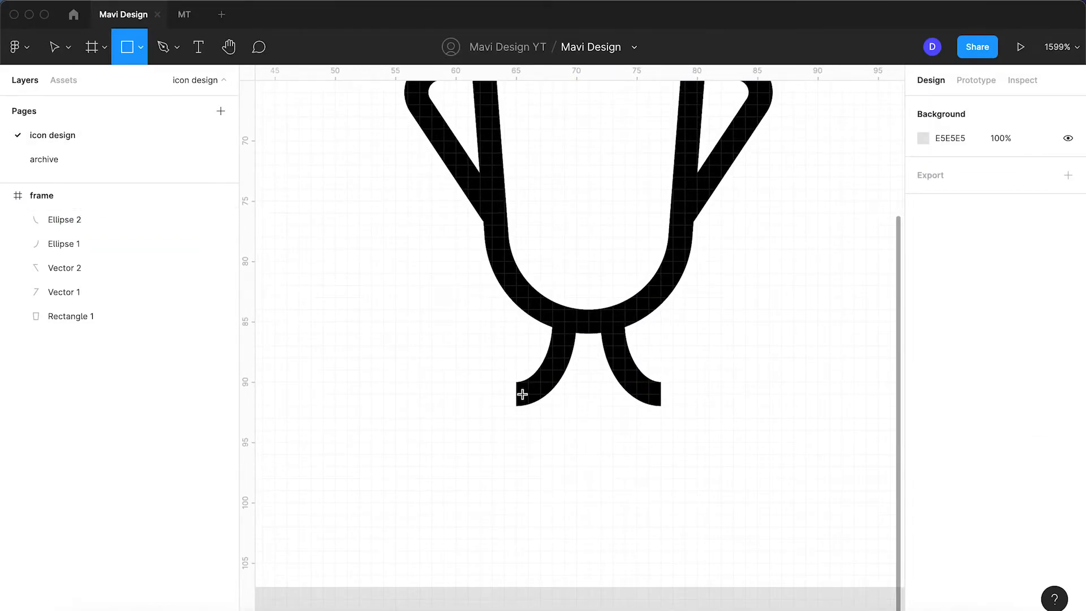
pyautogui.moveTo(518, 395); pyautogui.dragTo(657, 453)
pyautogui.click(1068, 472)
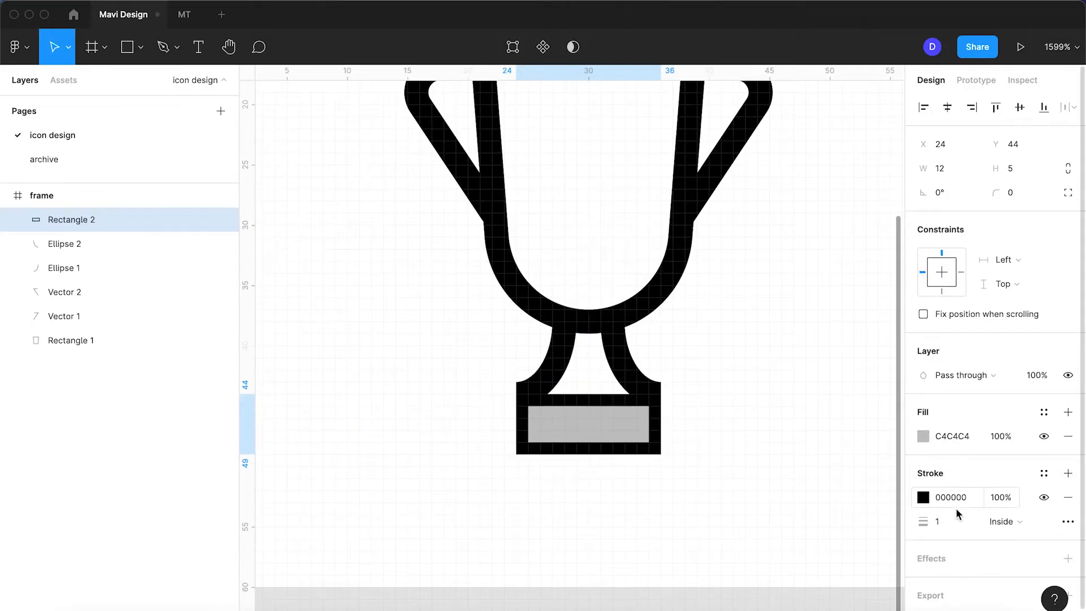
pyautogui.press('Up')
pyautogui.click(1068, 438)
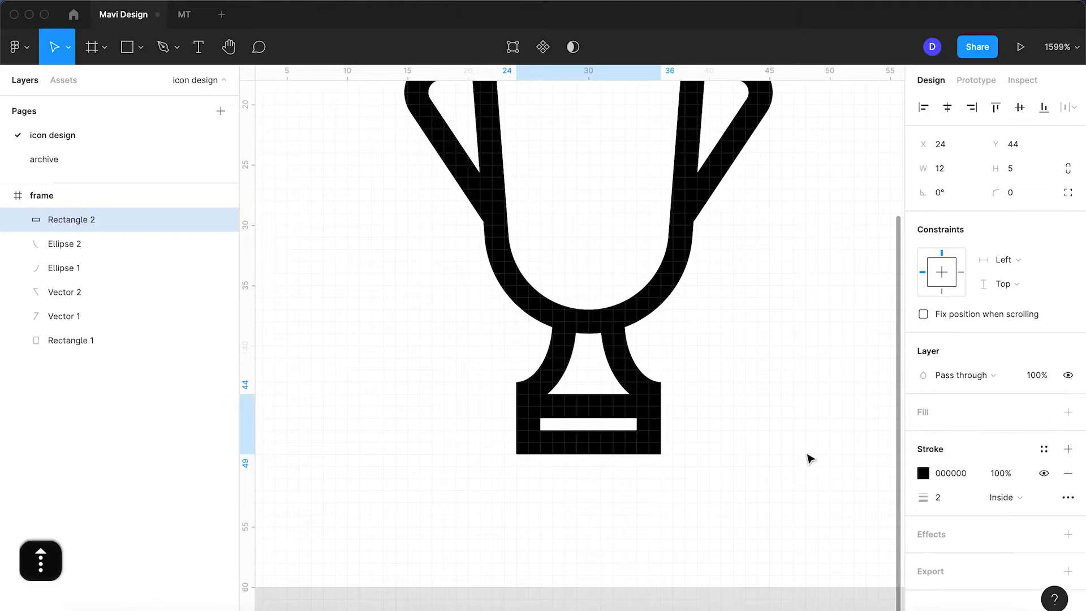
# Raise the rectangle's top edge to Y 43 and extend its bottom edge to make it 8 units tall.
pyautogui.moveTo(608, 389); pyautogui.dragTo(608, 385)
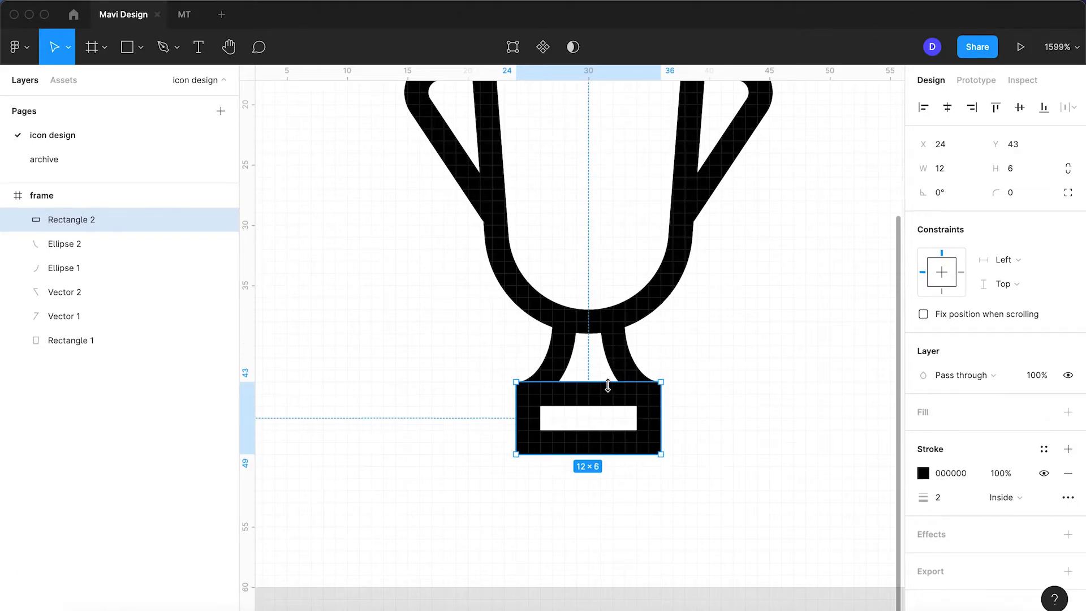
pyautogui.click(737, 456)
pyautogui.scroll(-5, 737, 456)
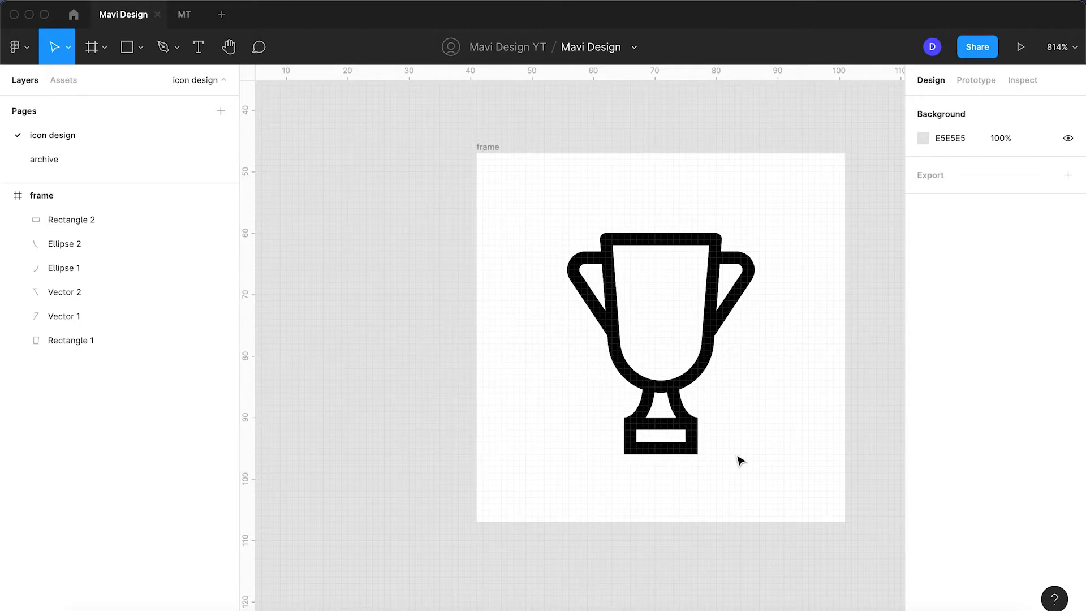
pyautogui.scroll(3, 737, 456)
pyautogui.click(616, 465)
pyautogui.click(616, 465)
pyautogui.scroll(4, 619, 457)
pyautogui.moveTo(603, 479); pyautogui.dragTo(606, 505)
pyautogui.click(725, 514)
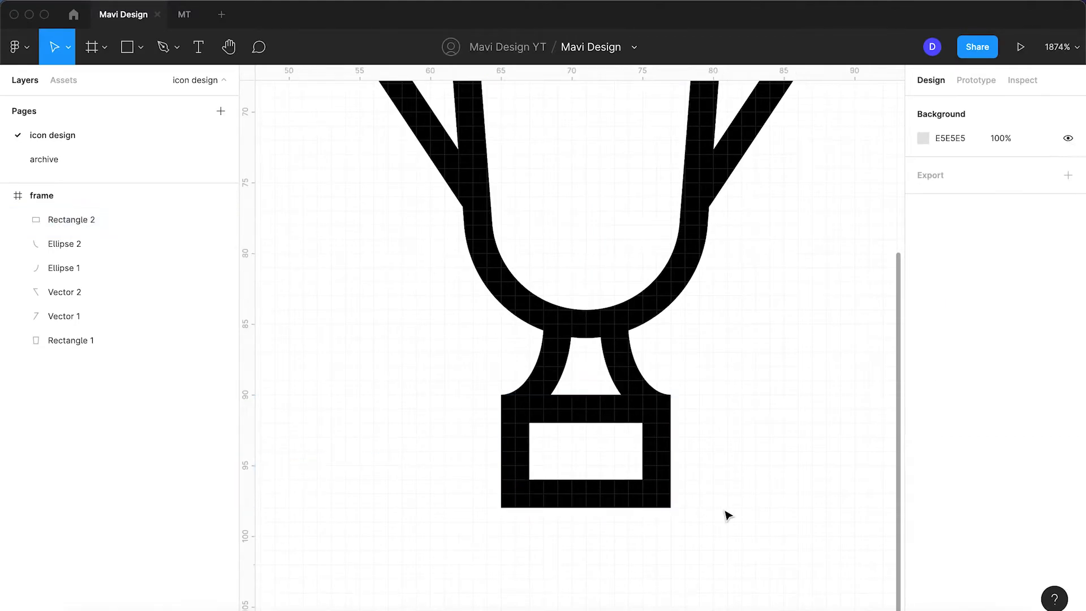
pyautogui.scroll(-6, 726, 514)
pyautogui.scroll(3, 726, 514)
pyautogui.click(682, 475)
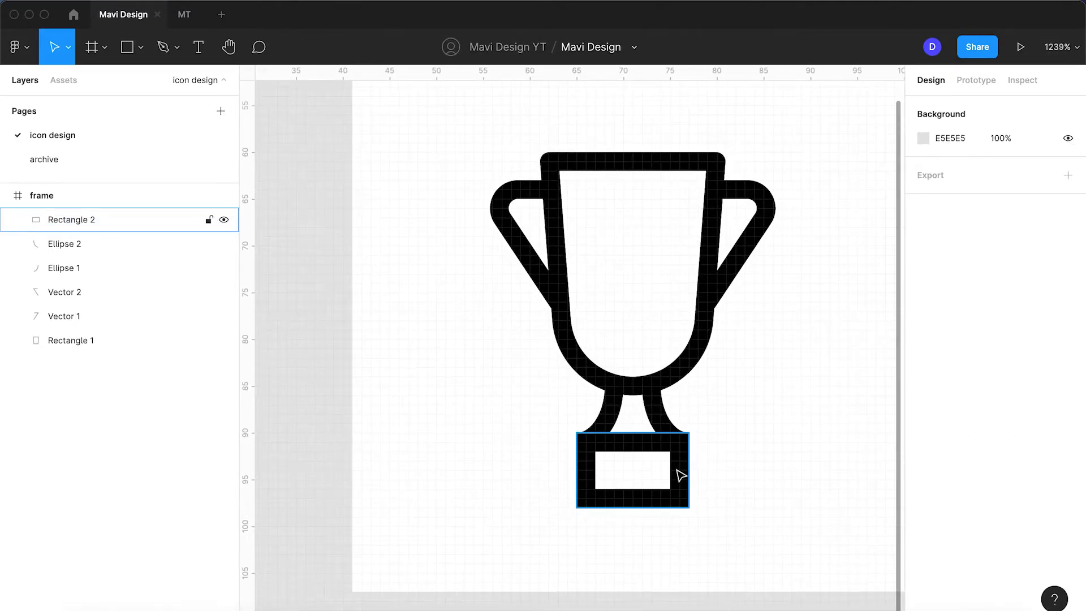
pyautogui.moveTo(685, 469)
pyautogui.mouseDown()
pyautogui.moveTo(709, 467)
pyautogui.moveTo(692, 469)
pyautogui.mouseUp()
pyautogui.click(758, 492)
pyautogui.click(704, 474)
pyautogui.click(737, 501)
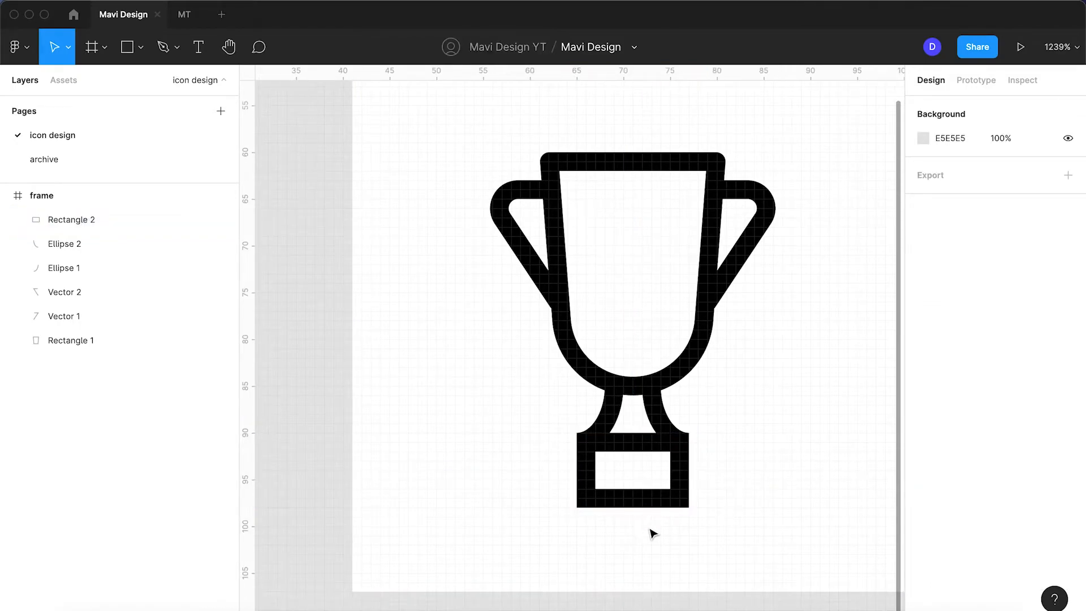
# Try different corner radii on the rectangle under the stem, ending with a radius of 2.
pyautogui.scroll(5, 651, 531)
pyautogui.click(676, 473)
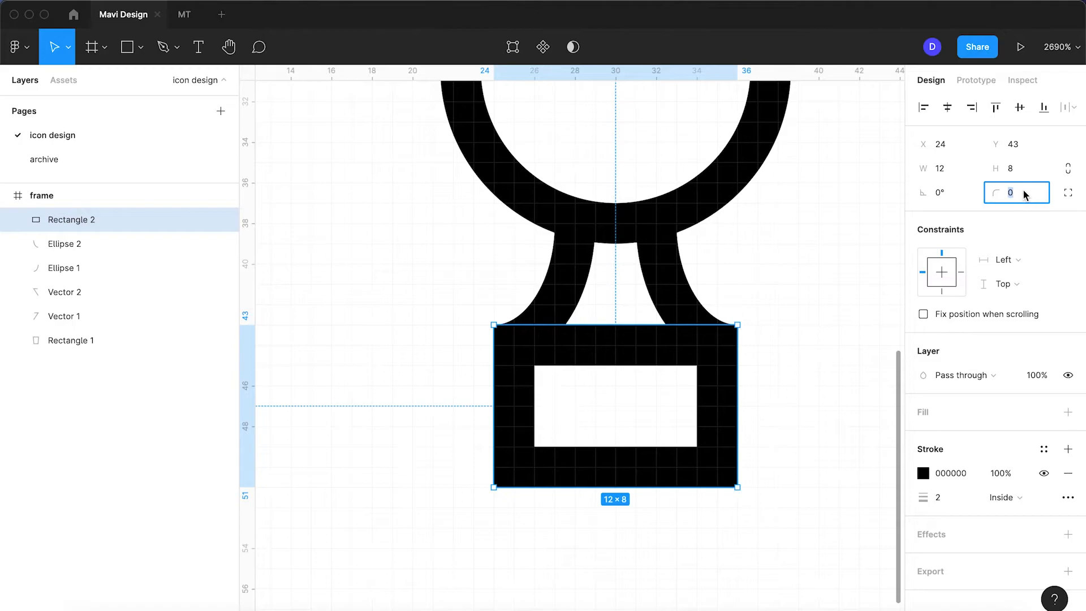
pyautogui.press('Up')
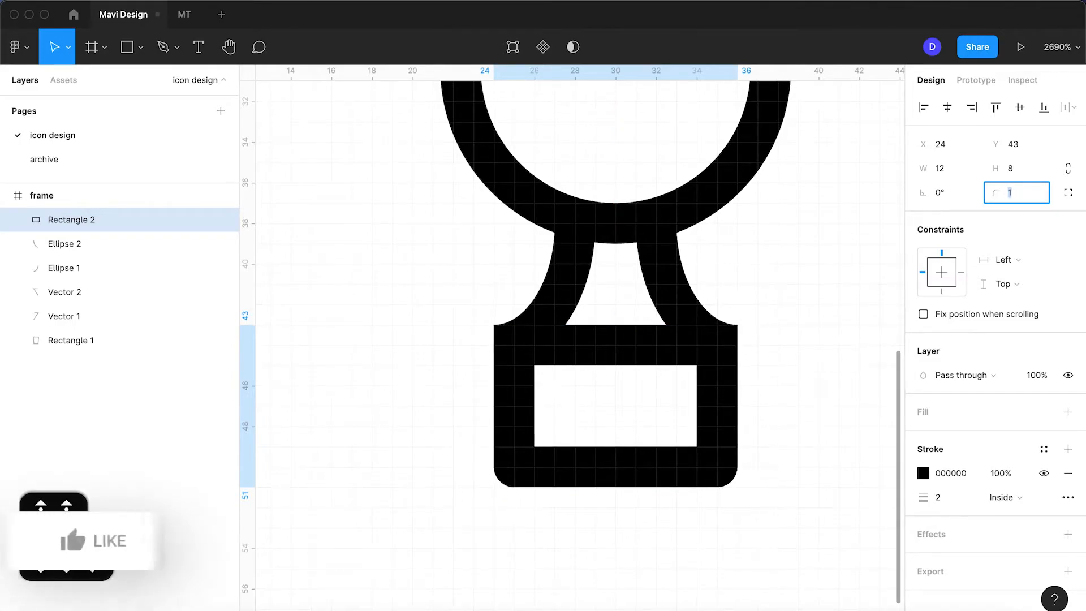
pyautogui.press('Up')
pyautogui.press('Up')
pyautogui.press('Up')
pyautogui.press('Up')
pyautogui.press('Up')
pyautogui.press('Up')
pyautogui.press('Up')
pyautogui.press('Up')
pyautogui.press('Down')
pyautogui.press('Down')
pyautogui.press('Down')
pyautogui.press('Down')
pyautogui.press('Down')
pyautogui.press('Down')
pyautogui.press('Down')
pyautogui.press('Down')
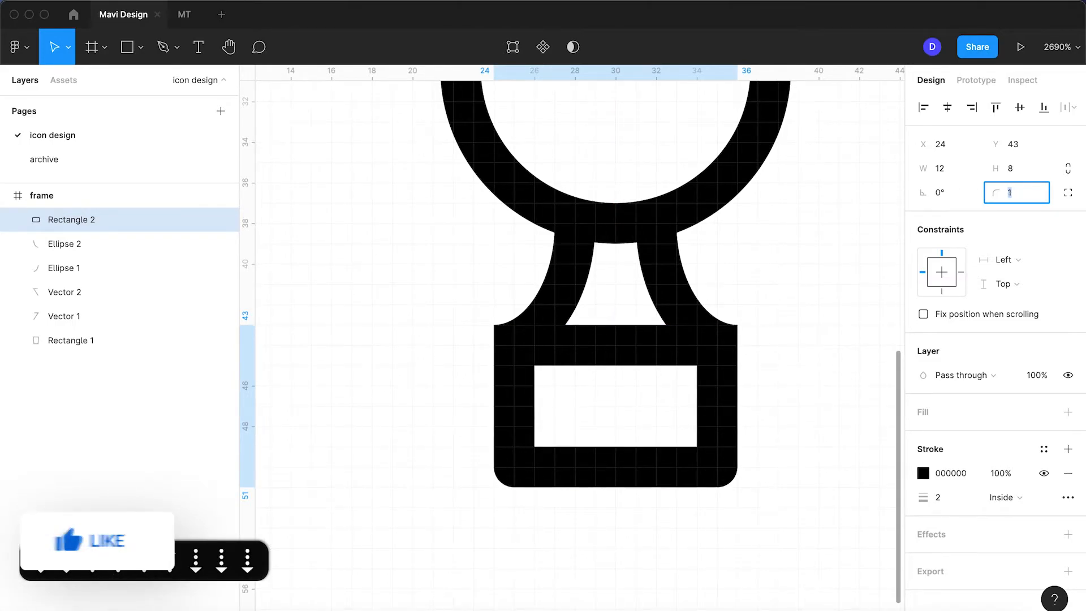
pyautogui.click(818, 407)
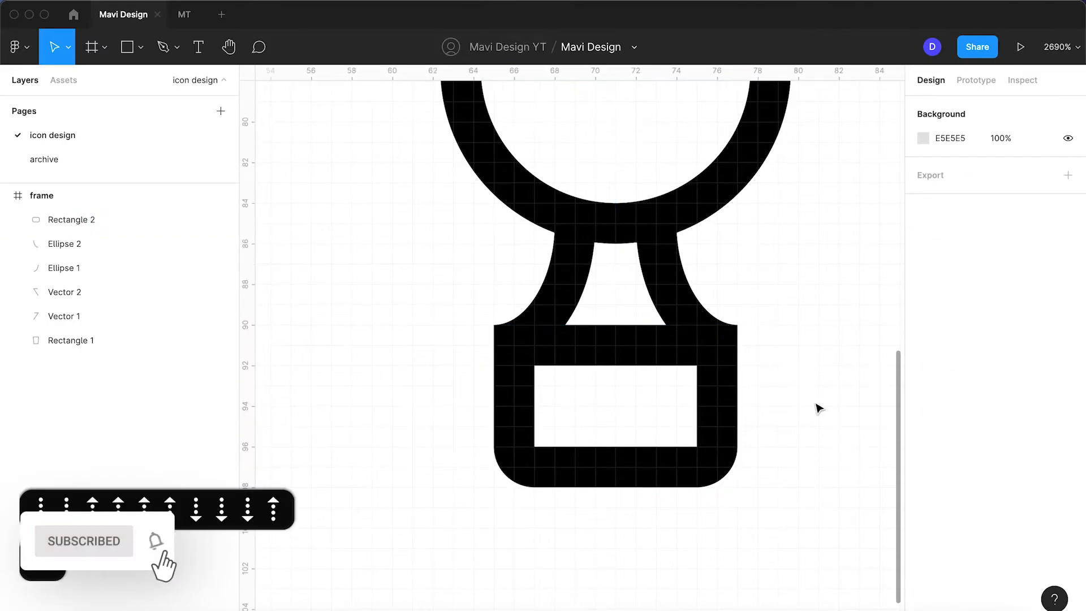
pyautogui.scroll(-5, 818, 408)
pyautogui.scroll(4, 819, 408)
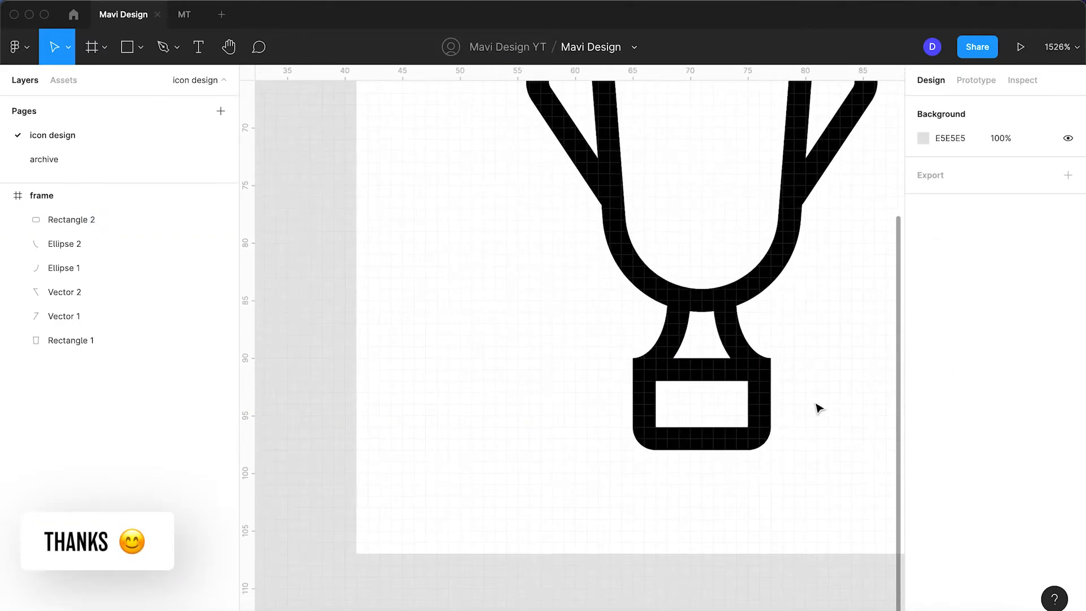
# Set the corner radius of the rectangle under the stem back to 0.
pyautogui.click(758, 409)
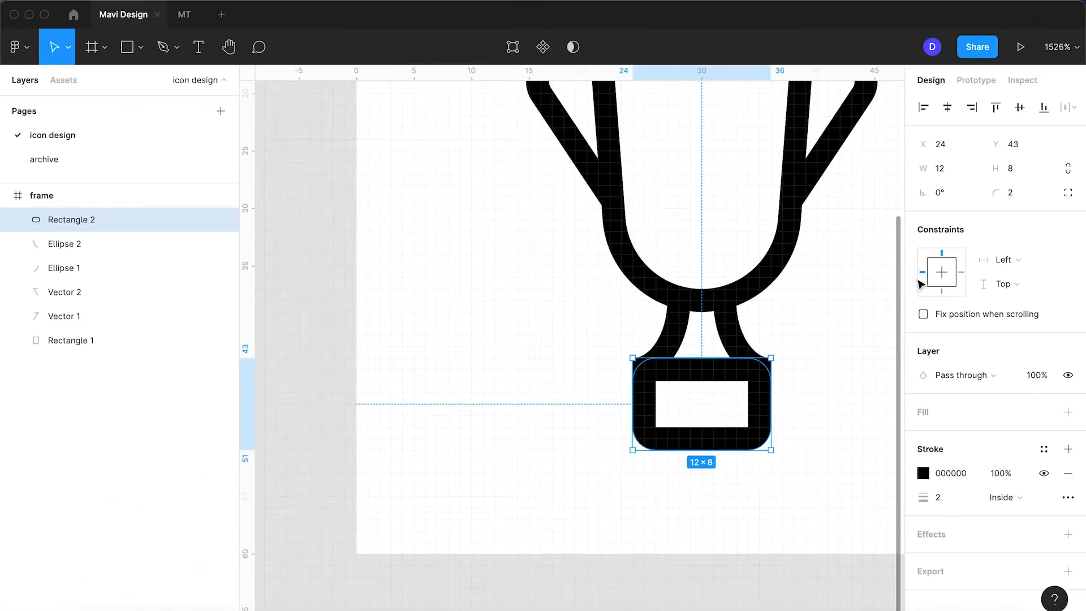
pyautogui.click(1013, 195)
pyautogui.write('0')
pyautogui.press('Return')
# Duplicate the rectangle downward to Y 47 and resize the copy to about 20 × 6, centred below the stem, as the base.
pyautogui.moveTo(707, 449); pyautogui.dragTo(741, 481)
pyautogui.moveTo(772, 440); pyautogui.dragTo(808, 442)
pyautogui.moveTo(808, 442); pyautogui.dragTo(815, 442)
# Flare the base by moving its two bottom corner points 1 unit outward, to X 41 and X 19.
pyautogui.press('Return')
pyautogui.click(816, 473)
pyautogui.press('Right')
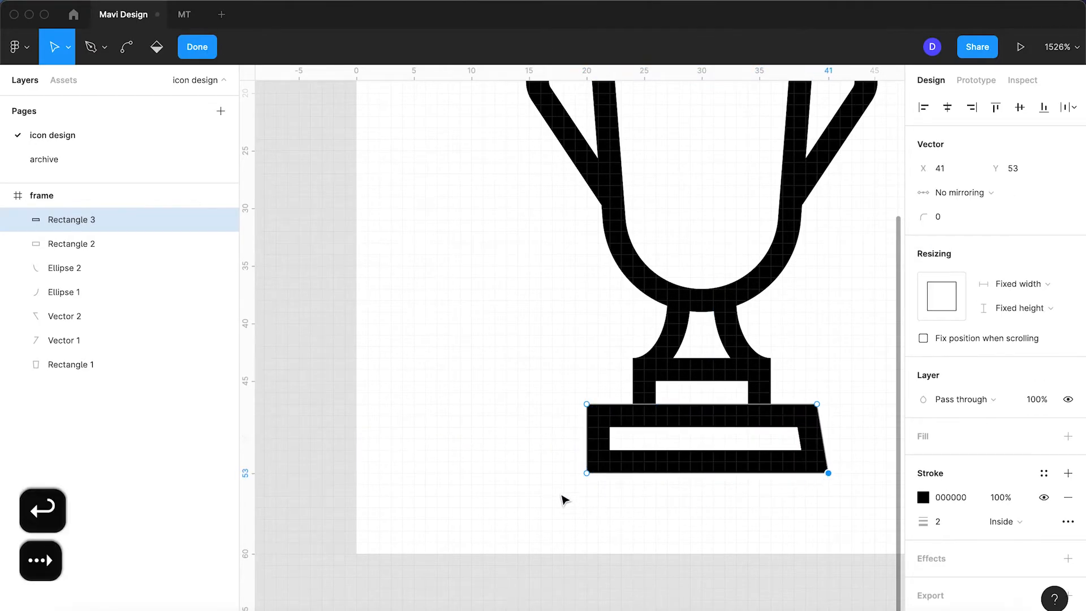
pyautogui.click(587, 474)
pyautogui.press('Left')
pyautogui.press('Return')
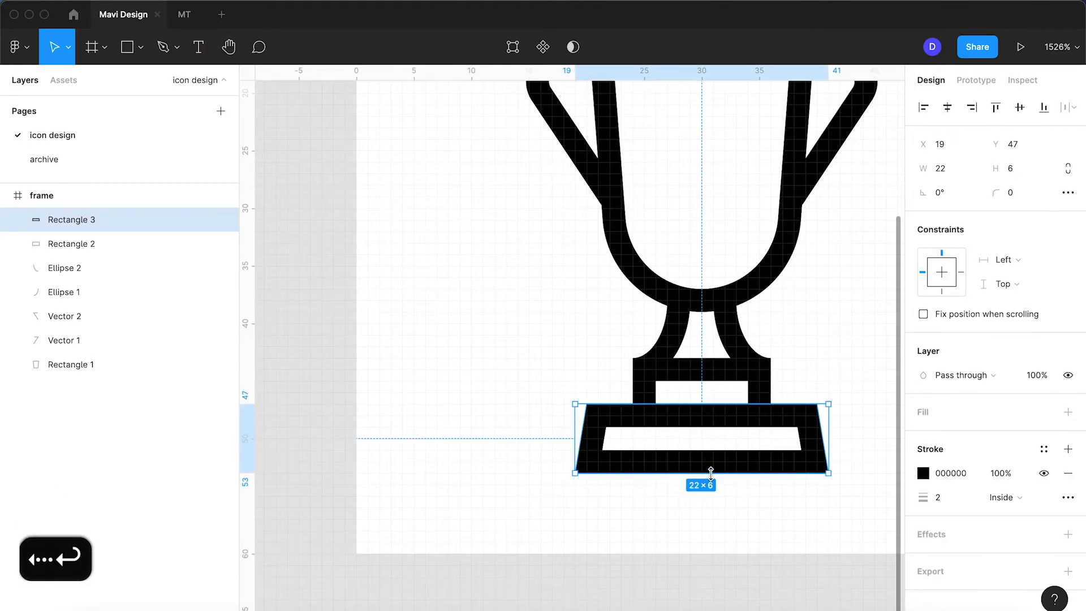
# Resize the flared base to 20 × 8, extending it downward and narrowing it evenly on both sides.
pyautogui.moveTo(707, 472); pyautogui.dragTo(711, 490)
pyautogui.click(447, 432)
pyautogui.scroll(-5, 446, 432)
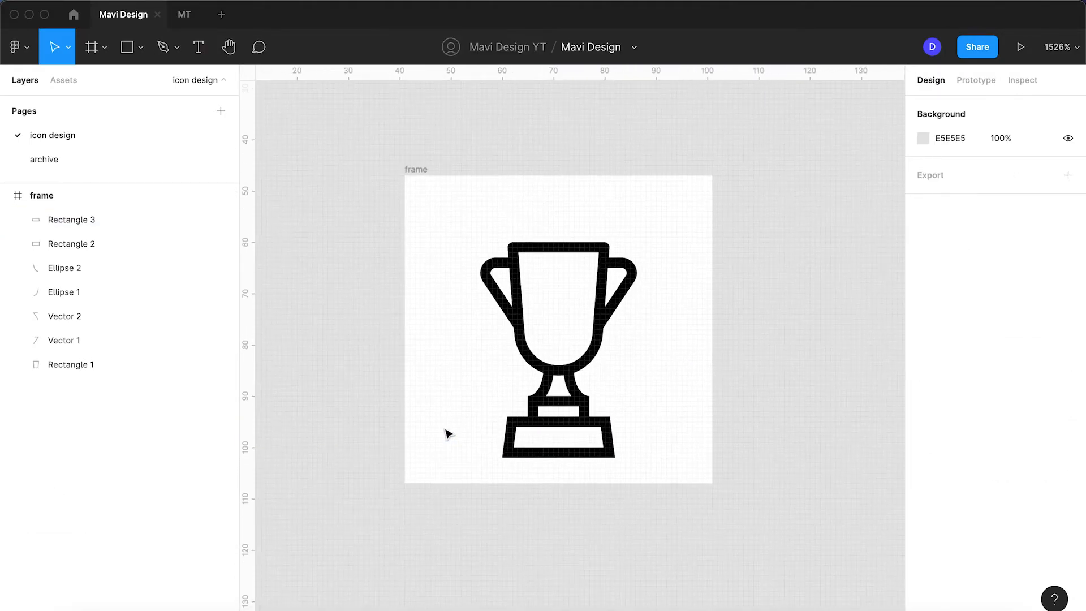
pyautogui.scroll(5, 446, 432)
pyautogui.click(763, 463)
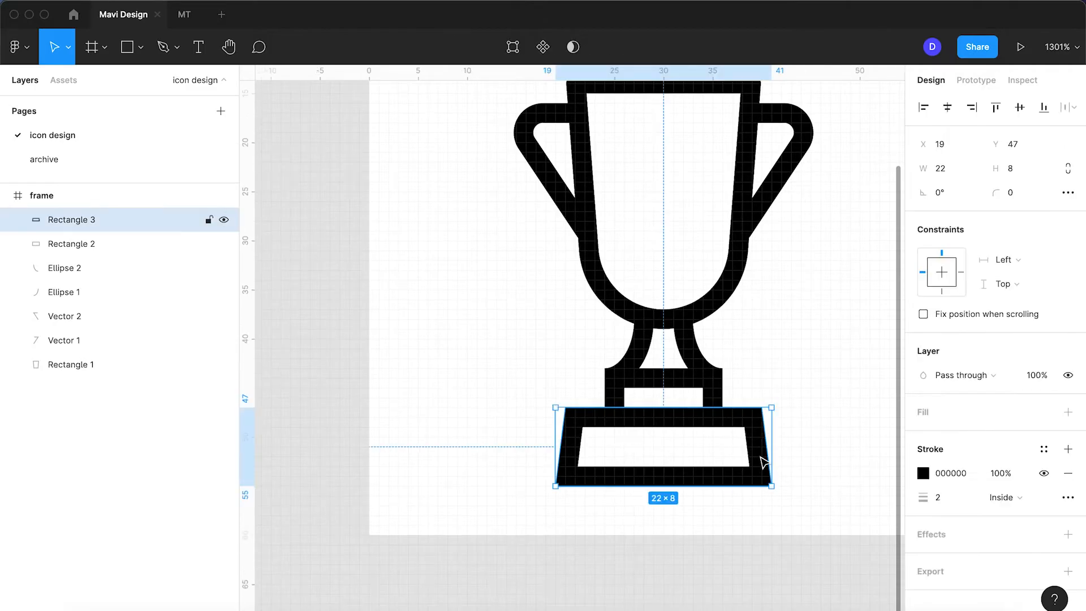
pyautogui.moveTo(767, 456); pyautogui.dragTo(761, 456)
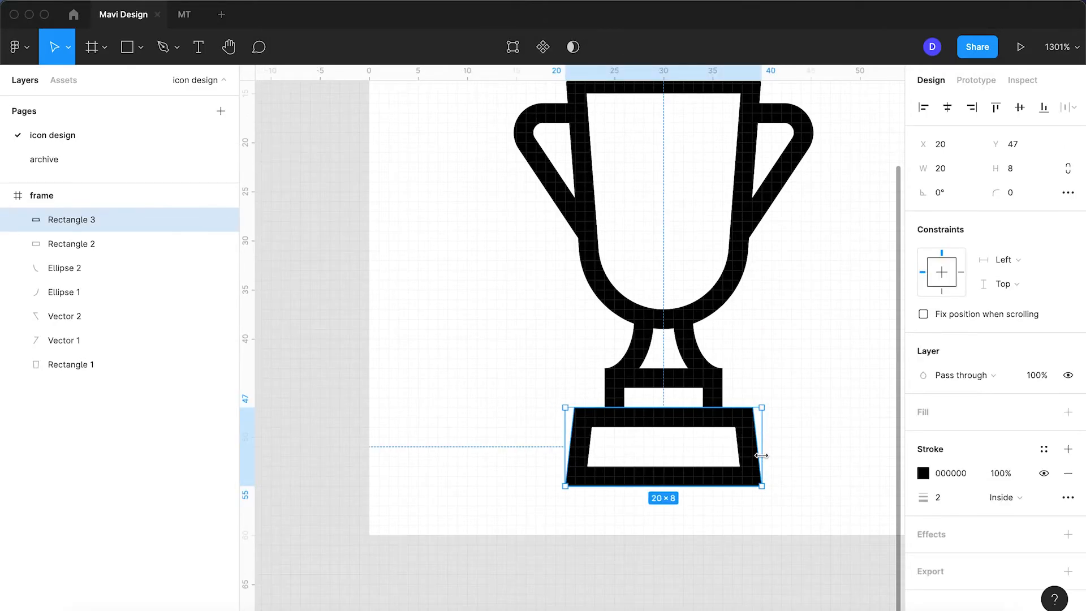
# Draw a horizontal line across the upper part of the cup at Y 19, from X 38.5 to X 21.5, with the Pen tool.
pyautogui.click(722, 501)
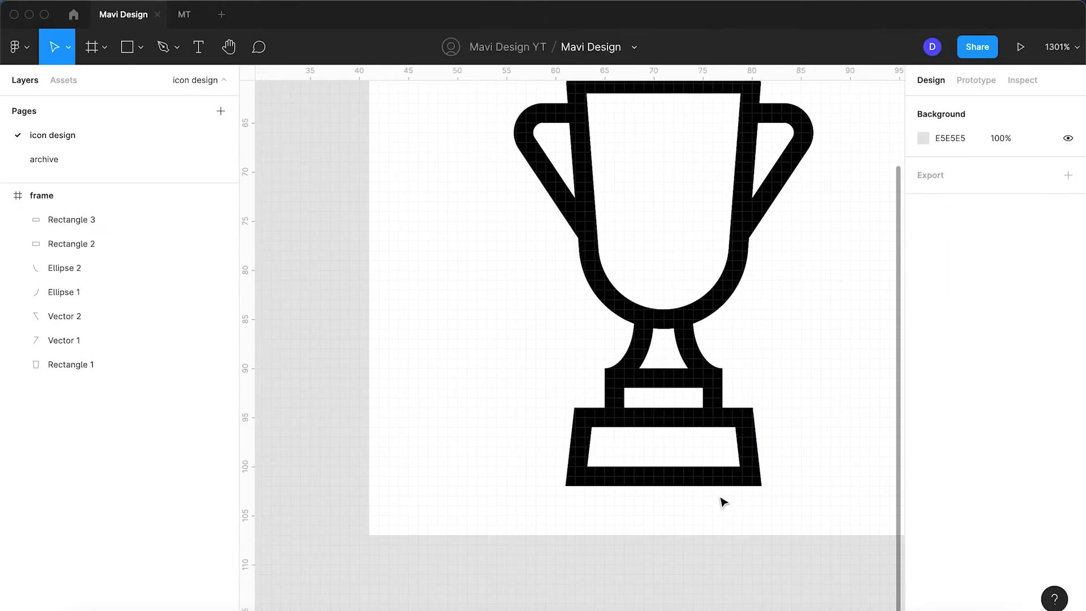
pyautogui.scroll(2, 721, 501)
pyautogui.hscroll(2, 722, 501)
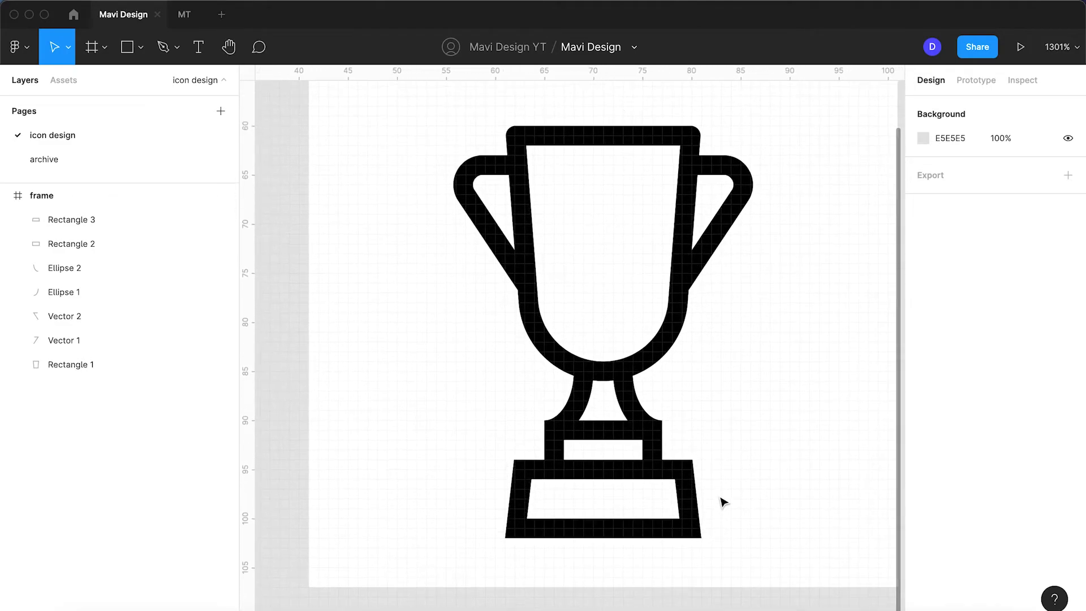
pyautogui.click(163, 48)
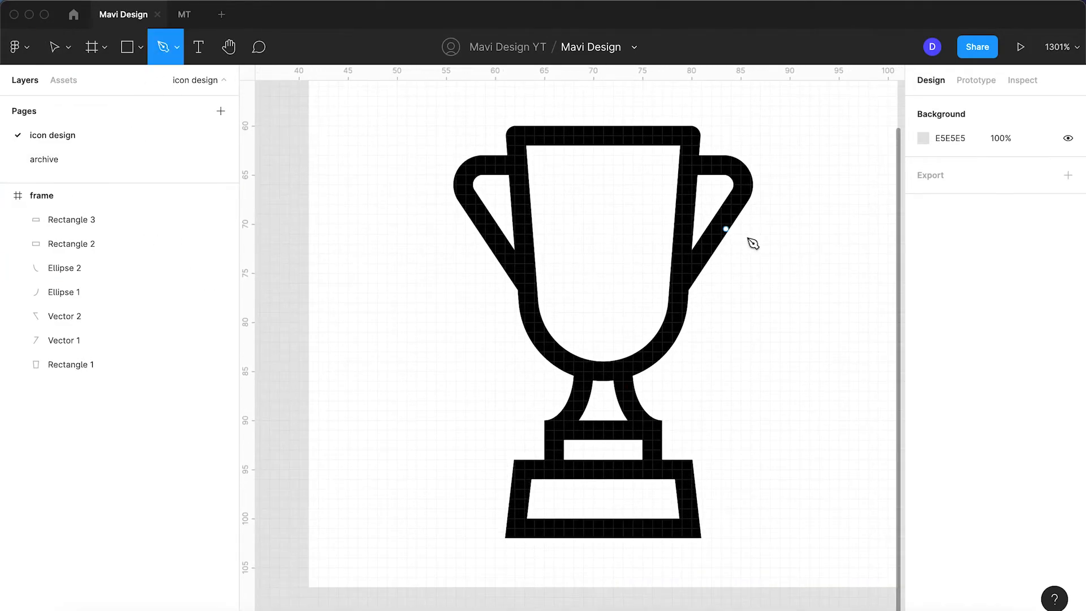
pyautogui.click(687, 185)
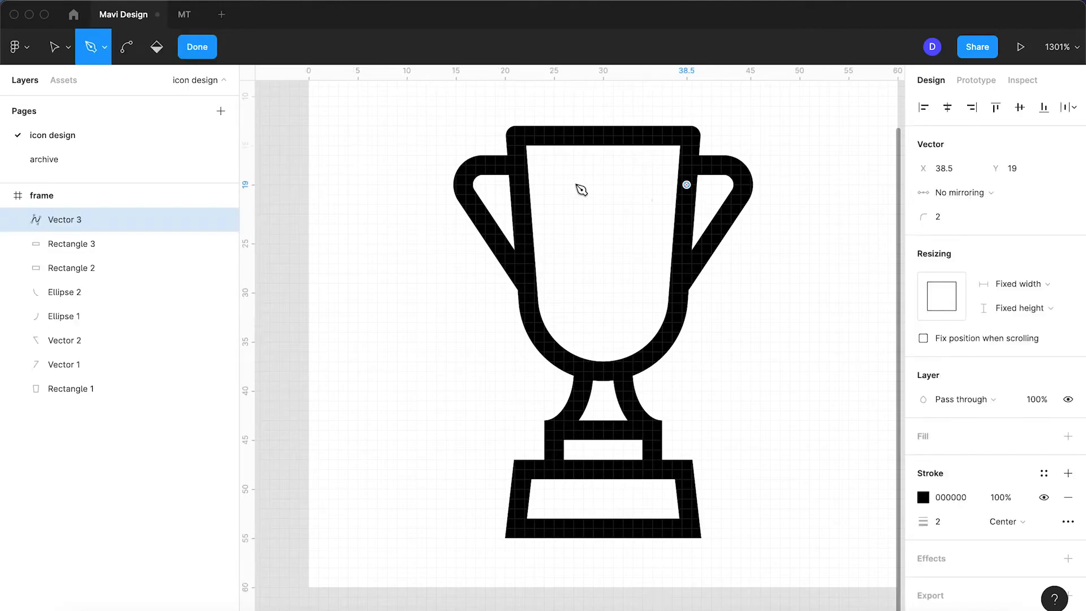
pyautogui.click(520, 184)
pyautogui.press('Return')
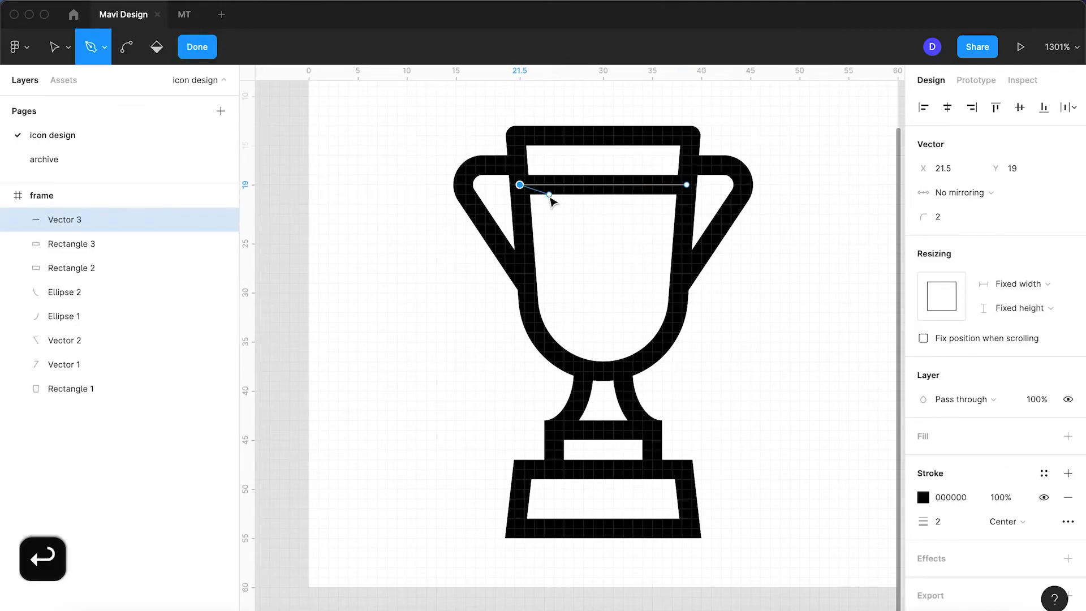
# Raise the line across the cup to Y 18 and set its opacity to 40%.
pyautogui.press('Up')
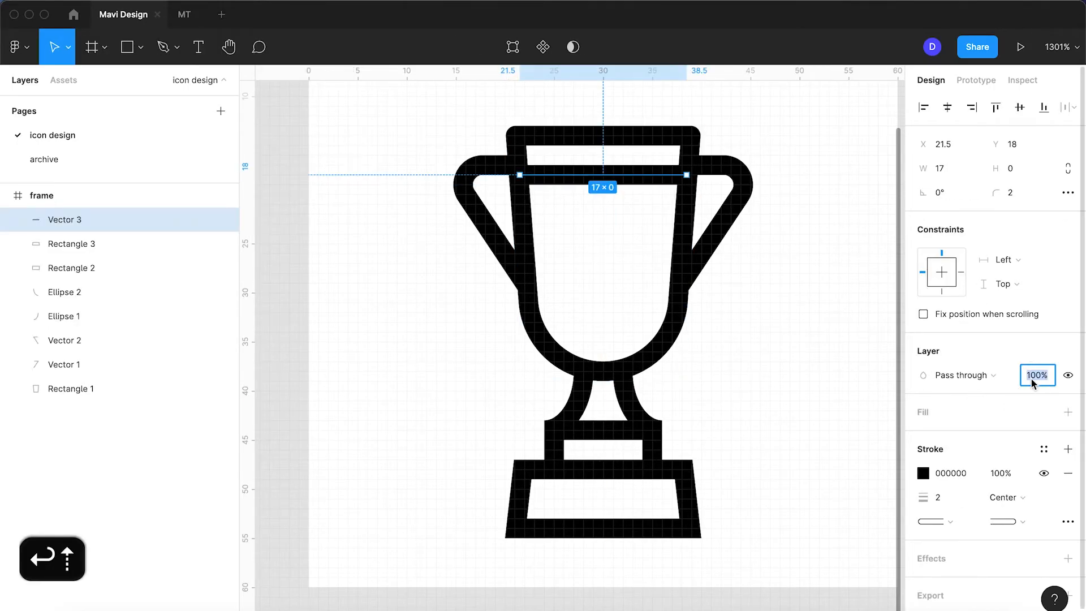
pyautogui.write('40')
pyautogui.press('Return')
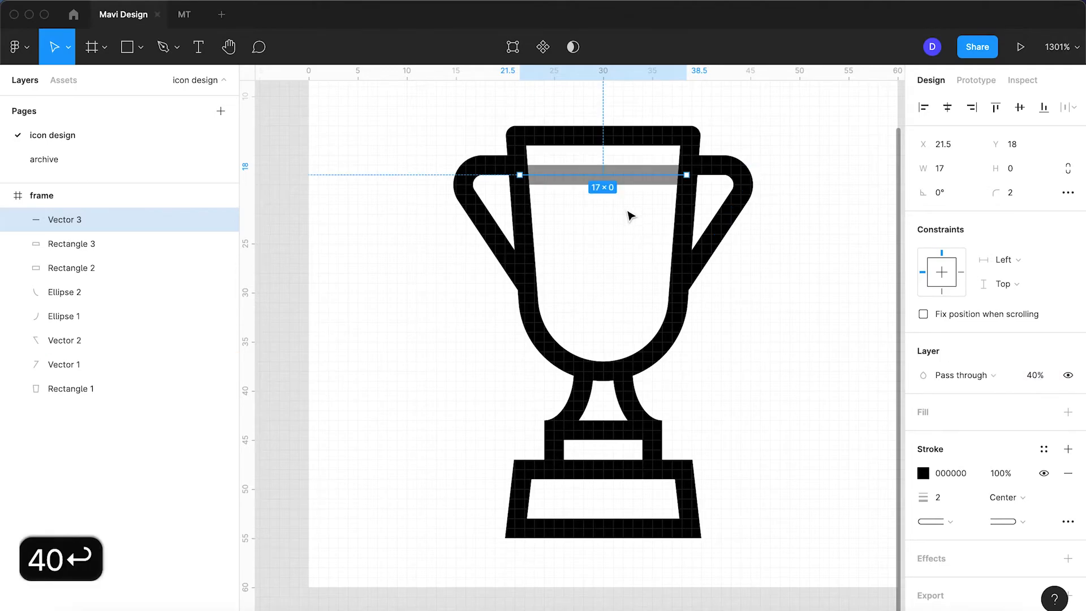
pyautogui.click(681, 251)
pyautogui.press('Return')
pyautogui.click(702, 125)
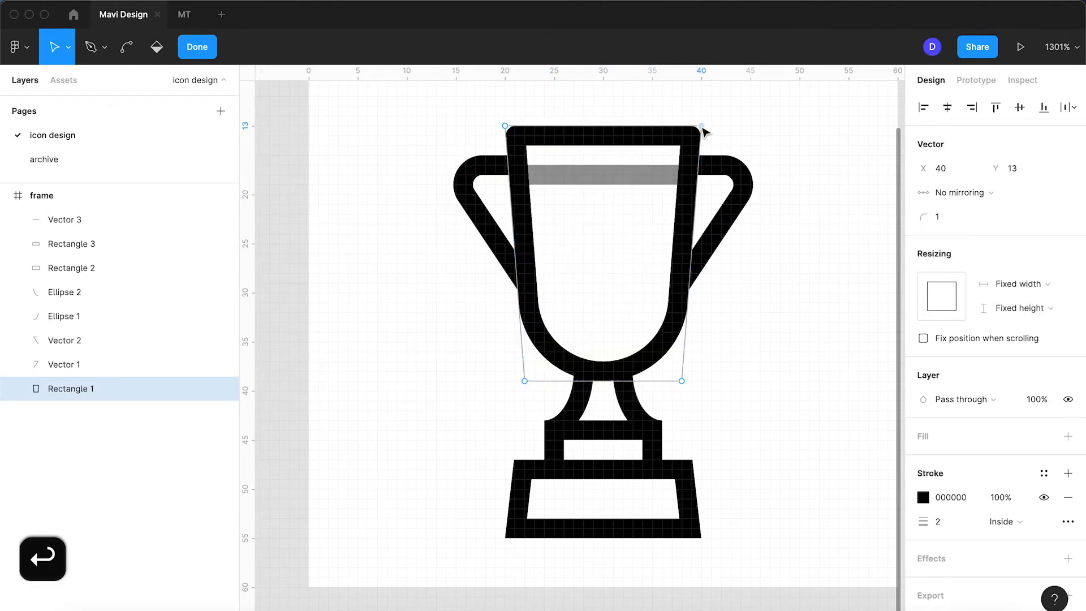
pyautogui.press('Right')
pyautogui.press('Left')
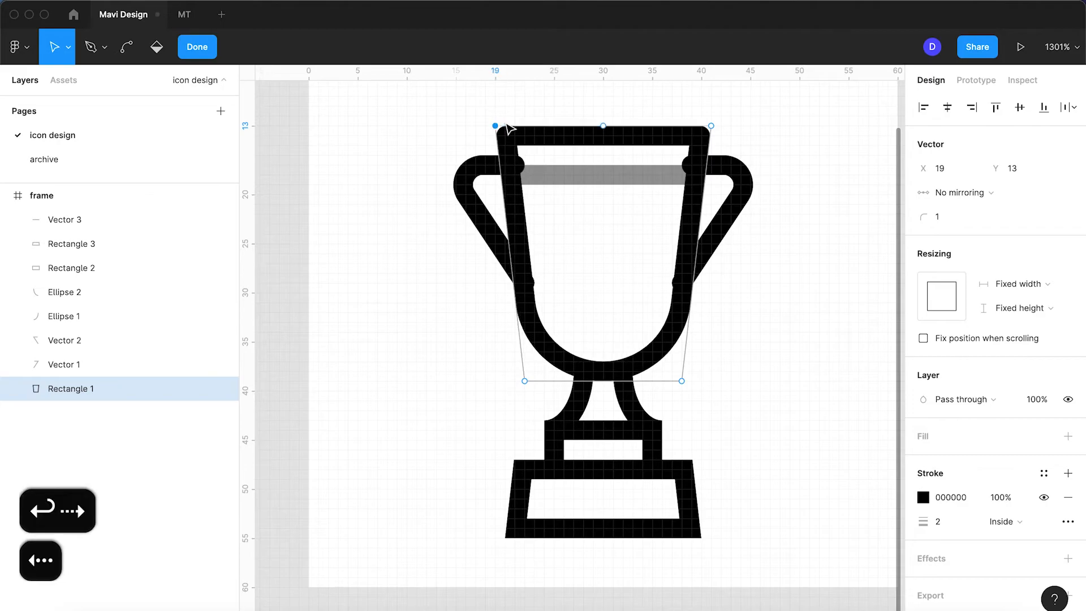
pyautogui.press('Right')
pyautogui.click(710, 126)
pyautogui.press('Left')
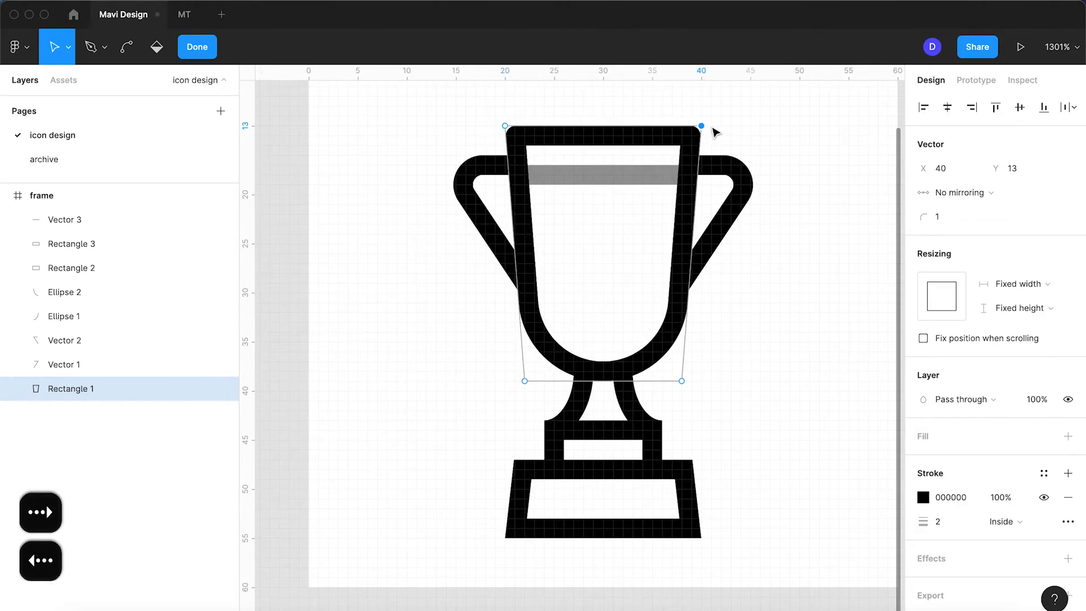
pyautogui.press('Return')
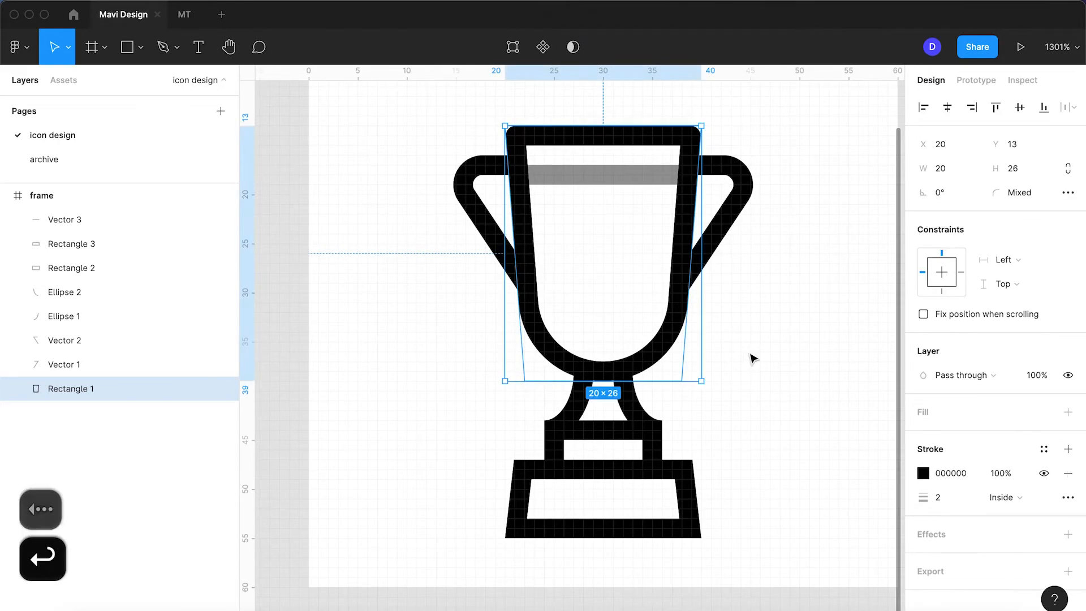
# Duplicate the translucent cup line straight down into the base at Y 51.
pyautogui.click(601, 195)
pyautogui.click(606, 174)
pyautogui.moveTo(607, 178); pyautogui.dragTo(608, 504)
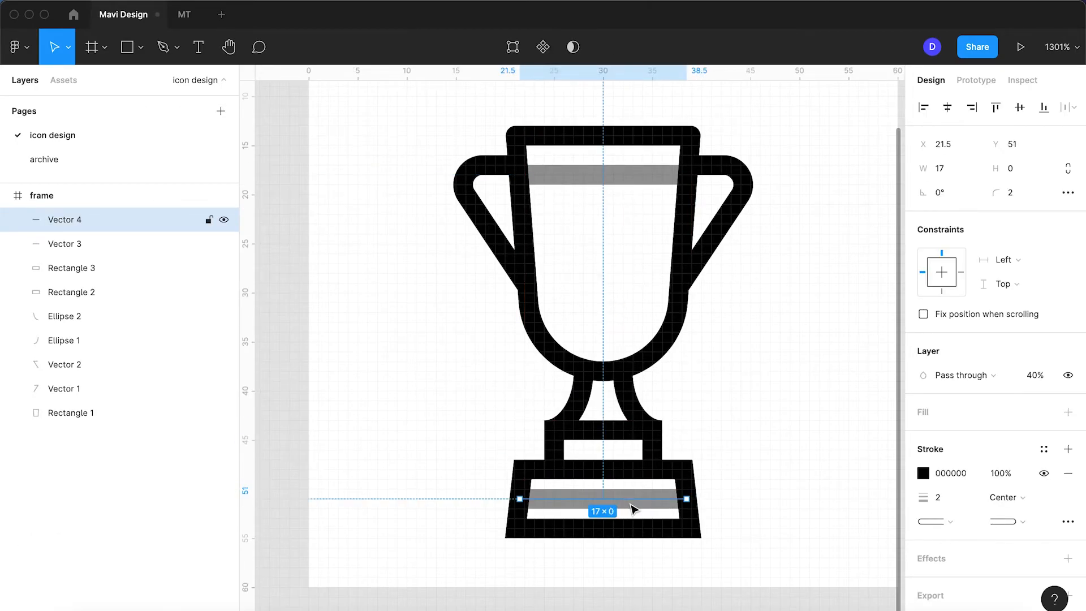
# Shorten the copied line in the base evenly by moving its end points inward to X 26.5 and X 33.5.
pyautogui.press('Return')
pyautogui.click(687, 499)
pyautogui.press('Left')
pyautogui.press('Left')
pyautogui.press('Left')
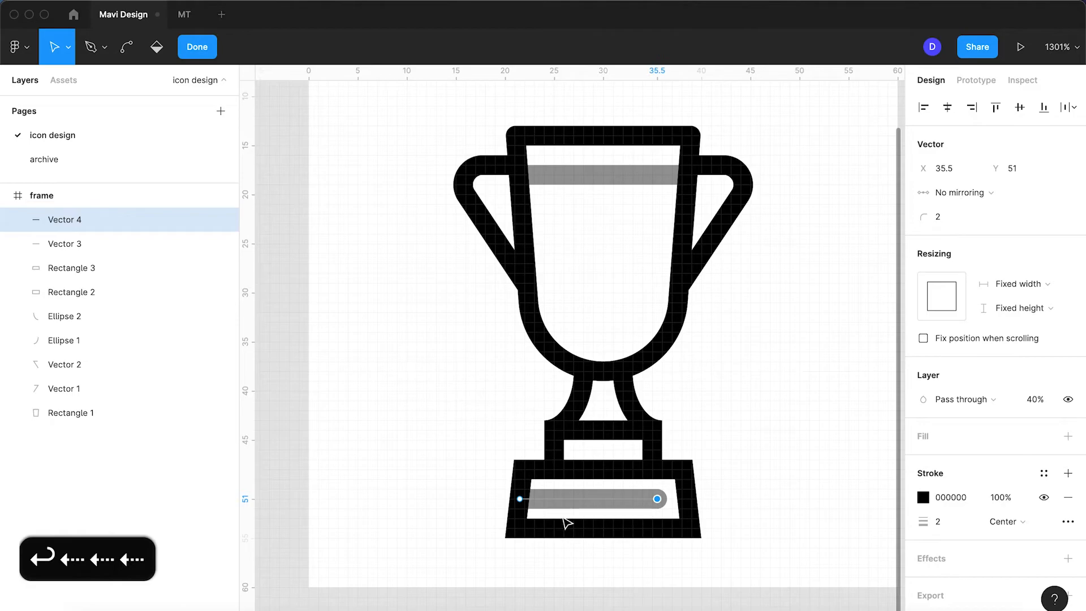
pyautogui.click(520, 499)
pyautogui.press('Right')
pyautogui.press('Right')
pyautogui.press('Right')
pyautogui.press('Right')
pyautogui.press('Right')
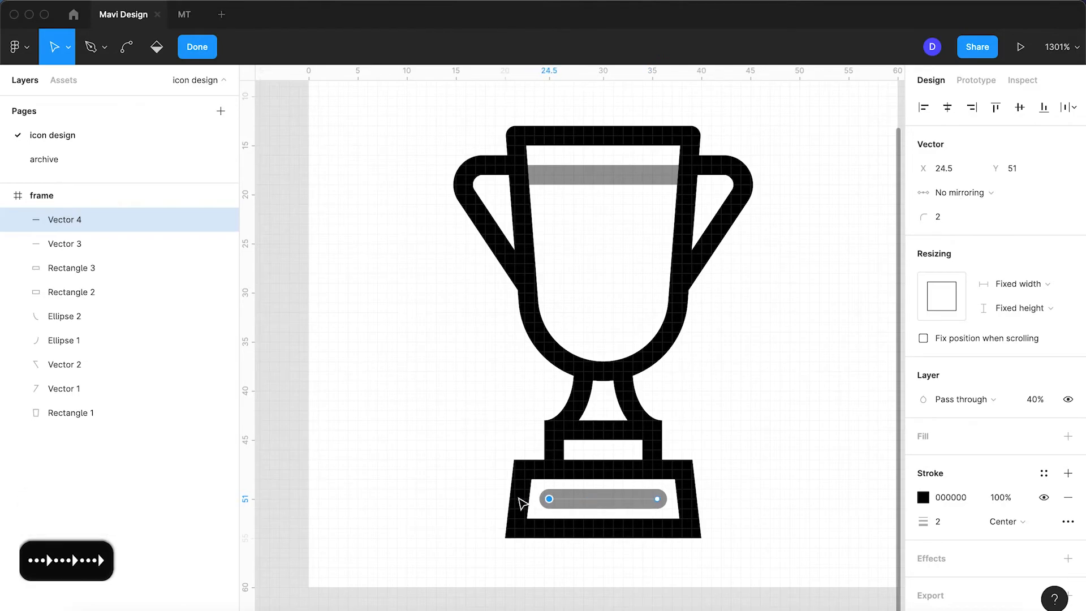
pyautogui.click(656, 499)
pyautogui.press('Left')
pyautogui.press('Left')
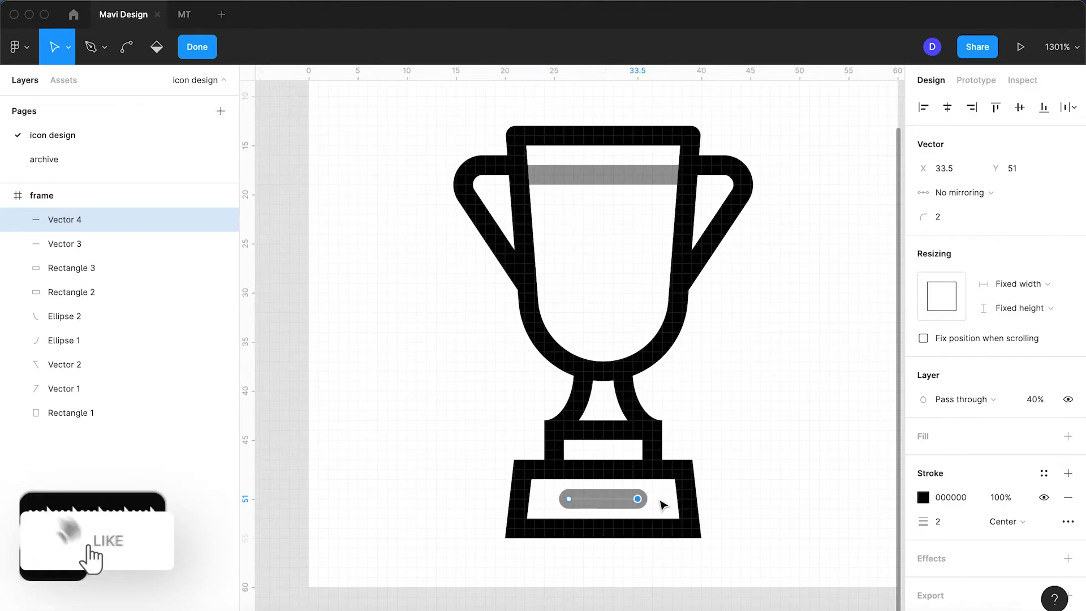
pyautogui.press('Escape')
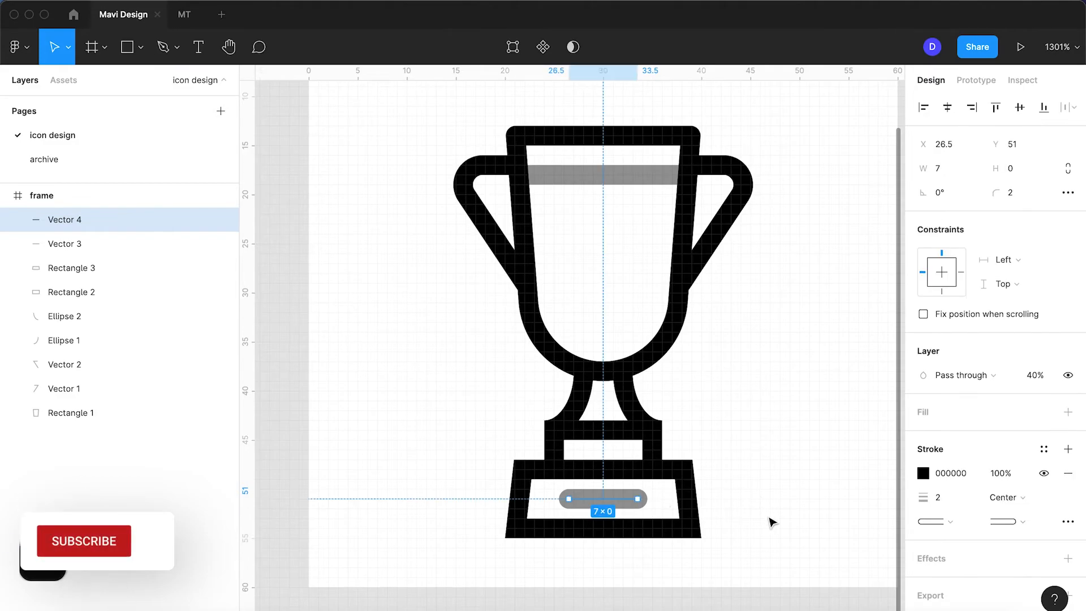
# Set the base line's width to 8 and its X position to 26.
pyautogui.click(771, 518)
pyautogui.click(616, 503)
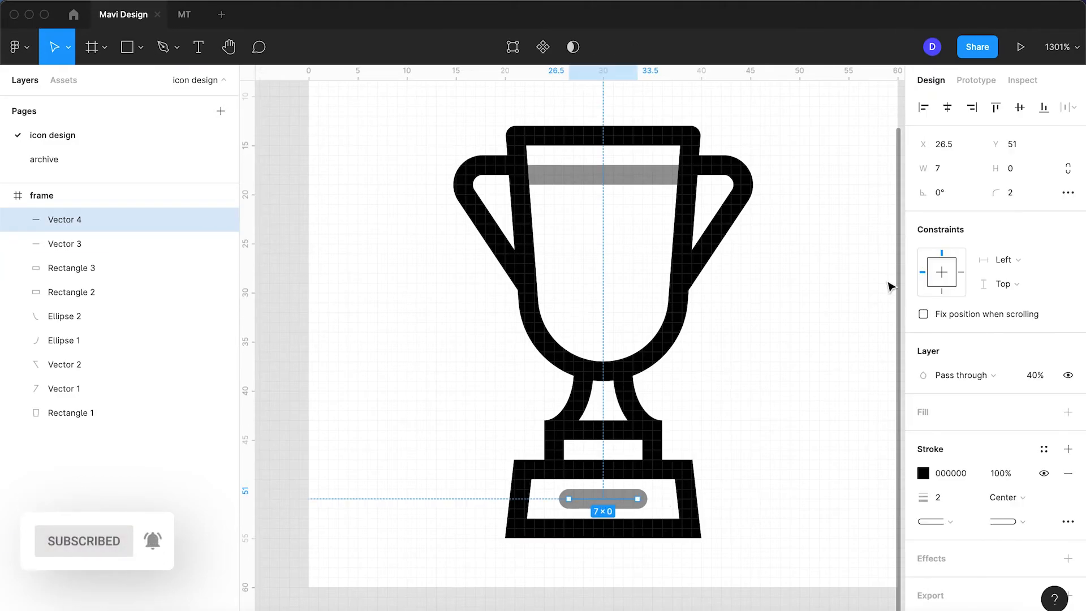
pyautogui.click(948, 169)
pyautogui.write('8')
pyautogui.press('Return')
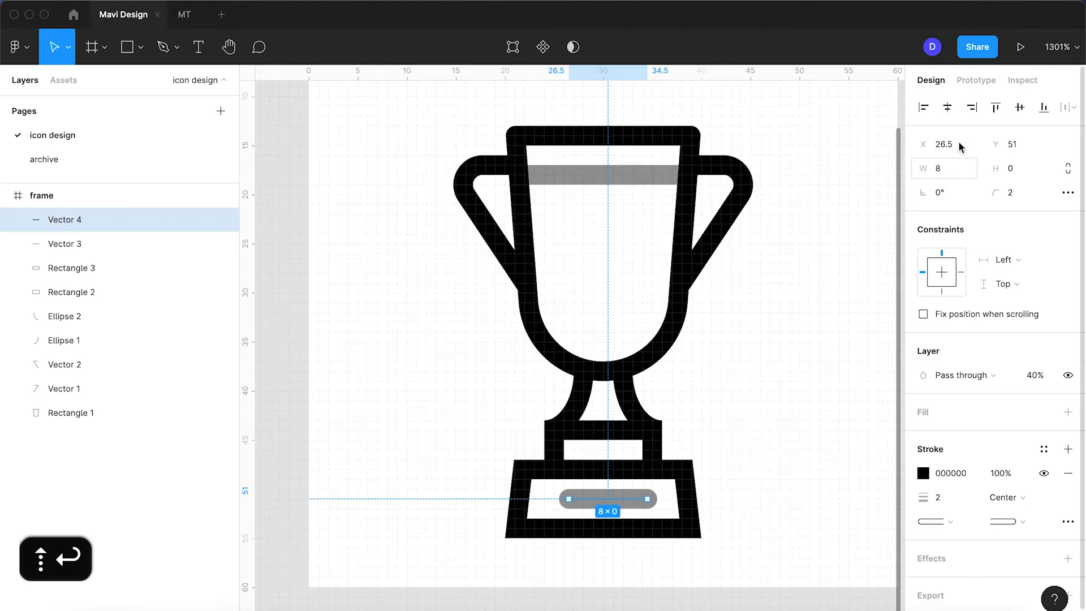
pyautogui.write('26')
pyautogui.press('Return')
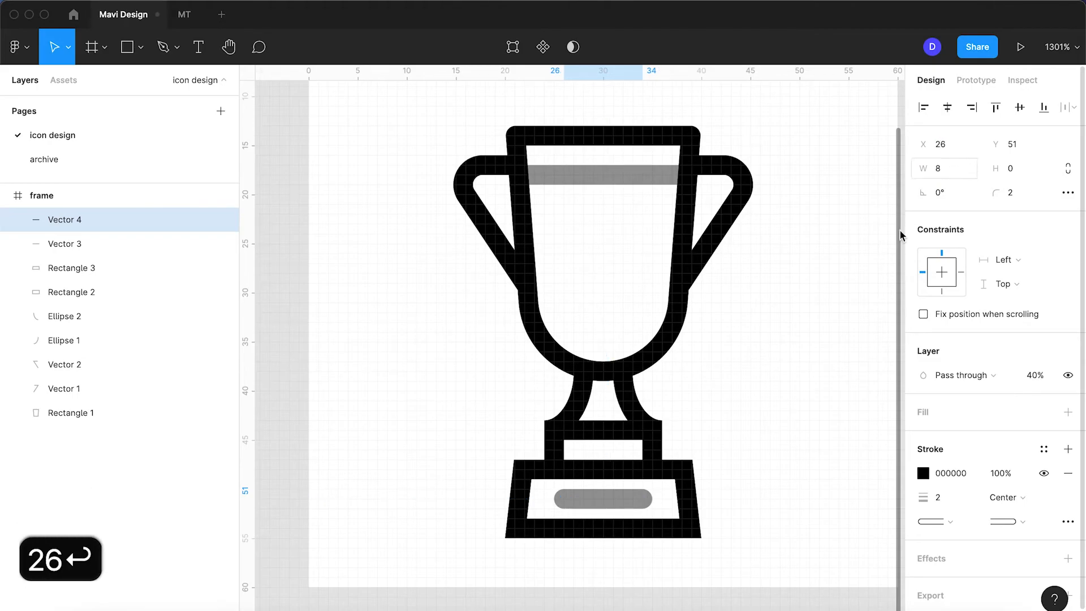
# Shorten the cup from its bottom edge to a size of 20 × 24.
pyautogui.click(777, 398)
pyautogui.scroll(-5, 747, 428)
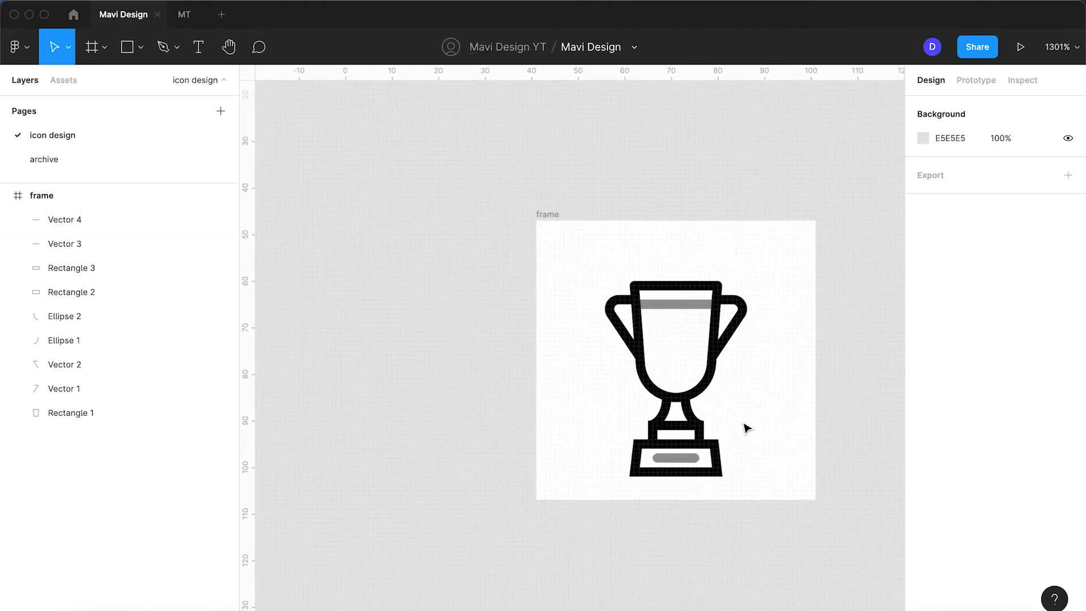
pyautogui.scroll(2, 747, 428)
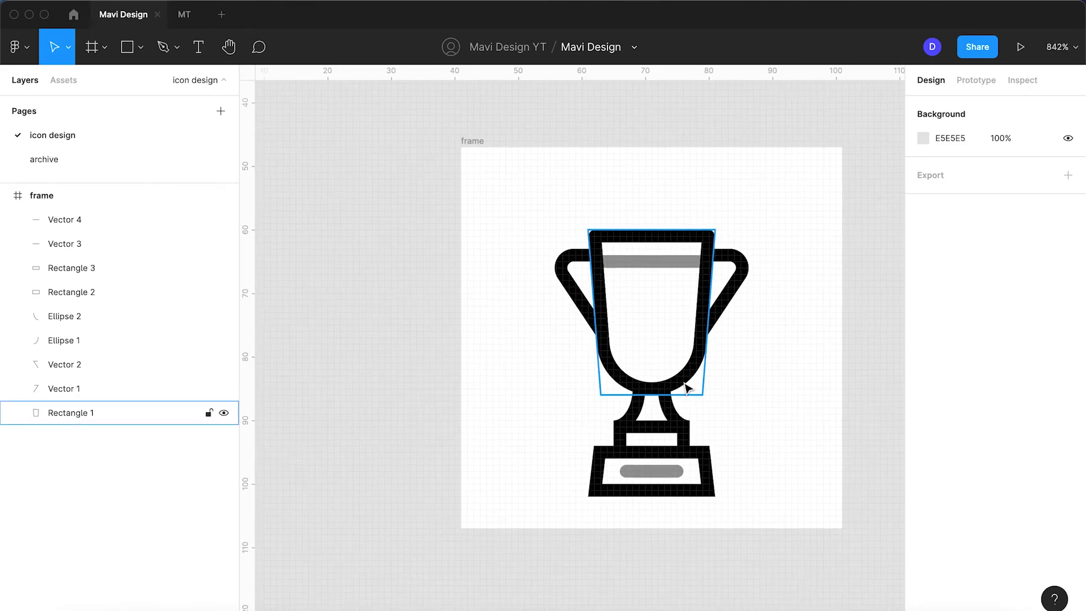
pyautogui.click(656, 380)
pyautogui.moveTo(654, 377); pyautogui.dragTo(654, 384)
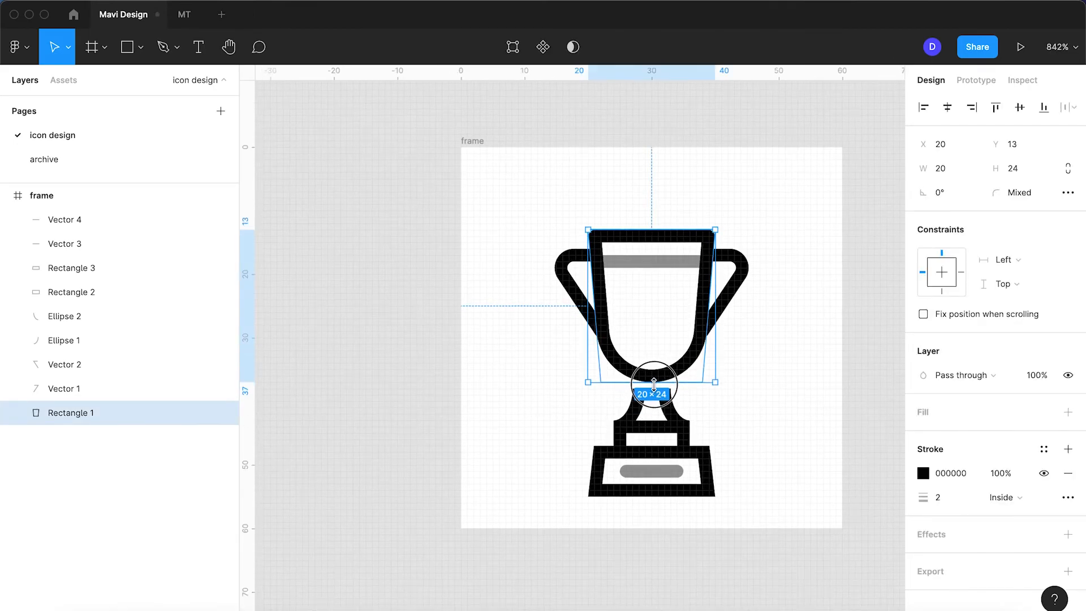
# Move the stem, the rectangle under it, the base and the base line up by 2 units together.
pyautogui.click(752, 421)
pyautogui.moveTo(759, 513); pyautogui.dragTo(534, 389)
pyautogui.press('Up')
pyautogui.press('Up')
pyautogui.press('Up')
pyautogui.press('Down')
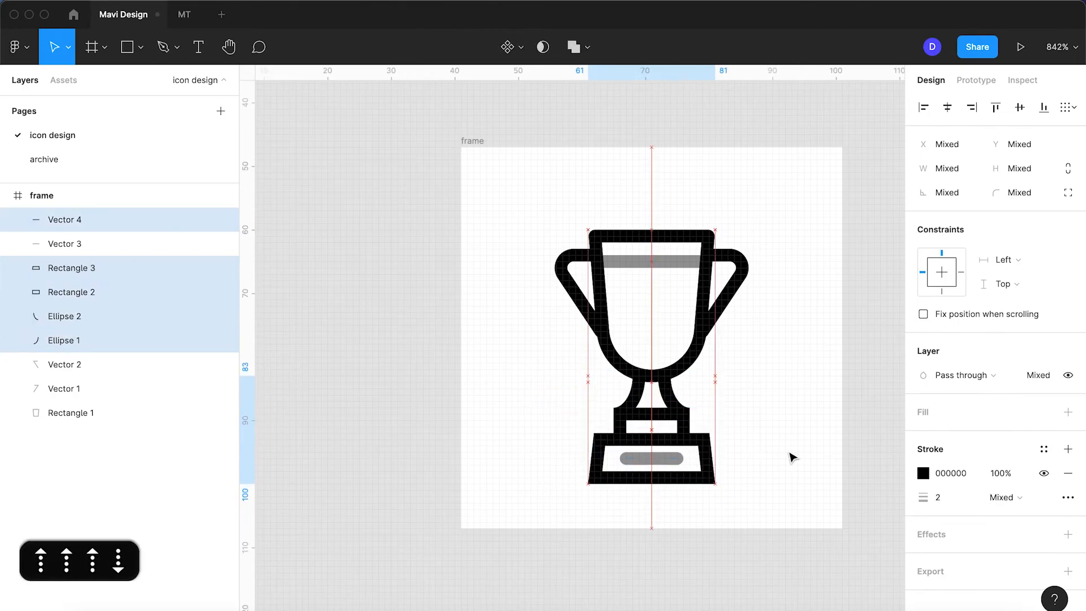
pyautogui.click(792, 456)
pyautogui.moveTo(686, 421); pyautogui.dragTo(575, 402)
pyautogui.click(1035, 399)
pyautogui.write('40')
pyautogui.press('Return')
pyautogui.click(776, 478)
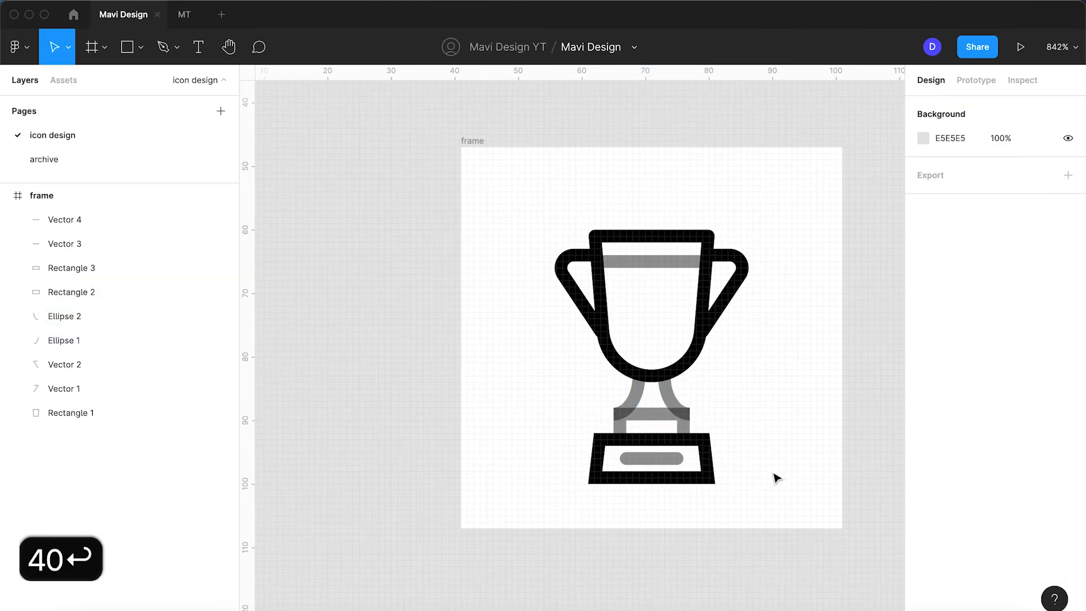
pyautogui.hotkey('ctrl', 'z')
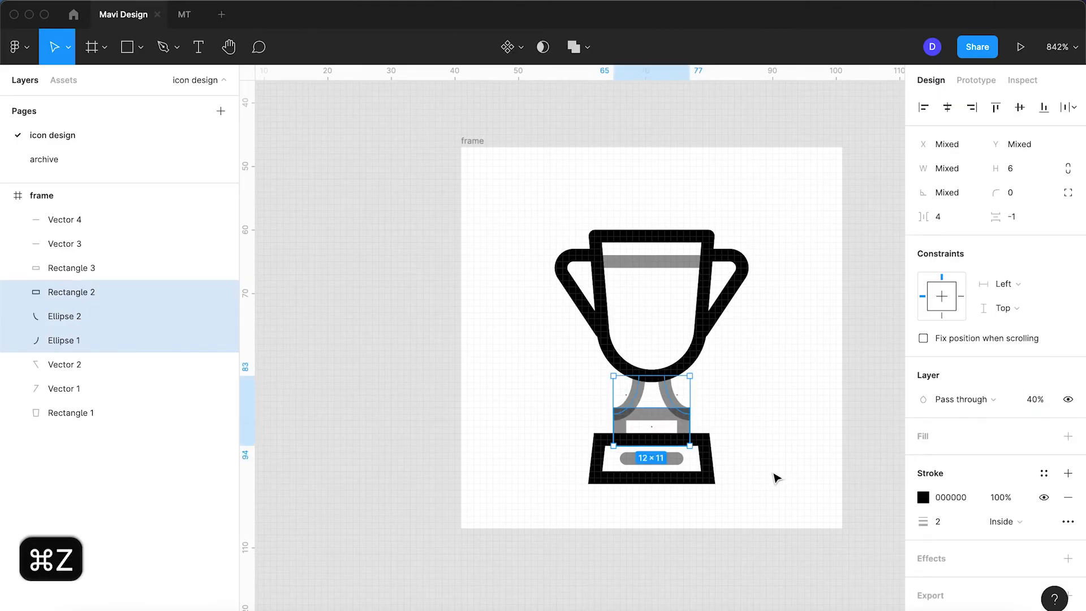
pyautogui.hotkey('ctrl', 'z')
pyautogui.click(777, 478)
pyautogui.moveTo(807, 503); pyautogui.dragTo(782, 481)
# Change the rounded end cap of the short line in the base to a flat end.
pyautogui.click(636, 458)
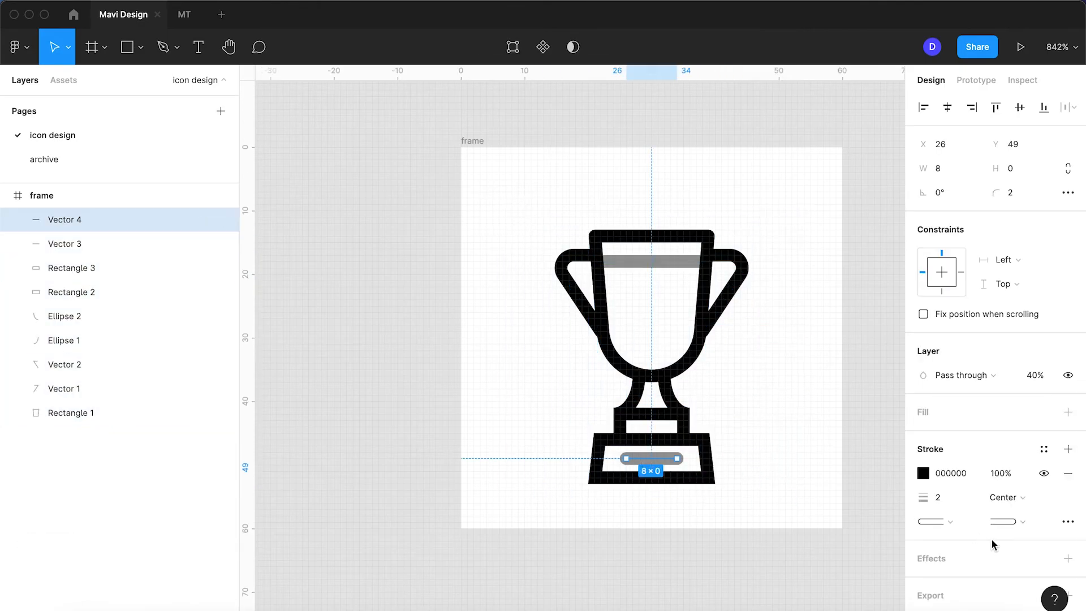
pyautogui.click(960, 524)
pyautogui.click(955, 417)
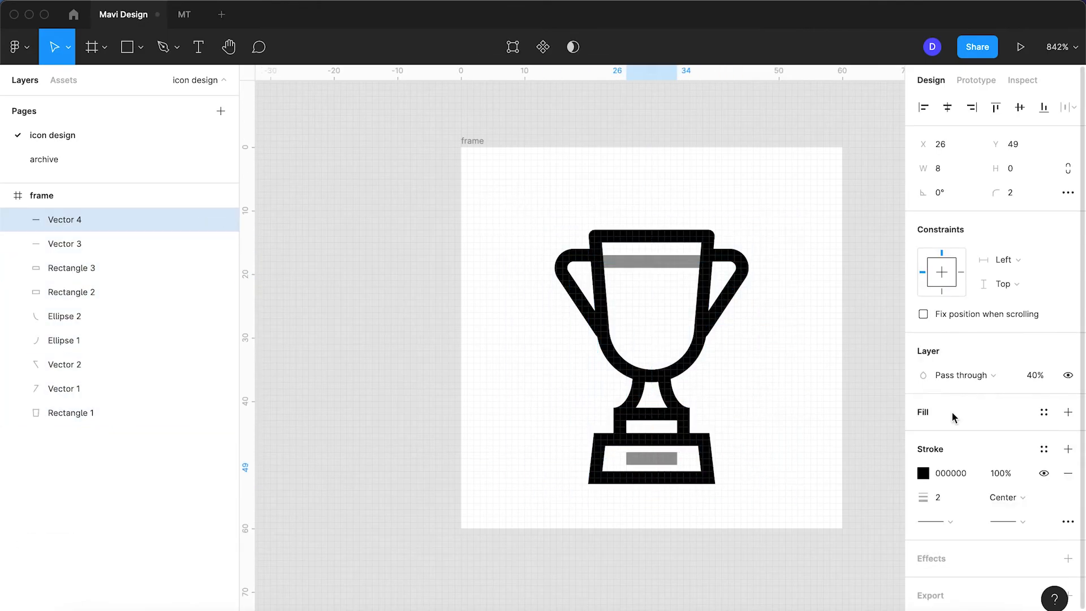
pyautogui.click(783, 407)
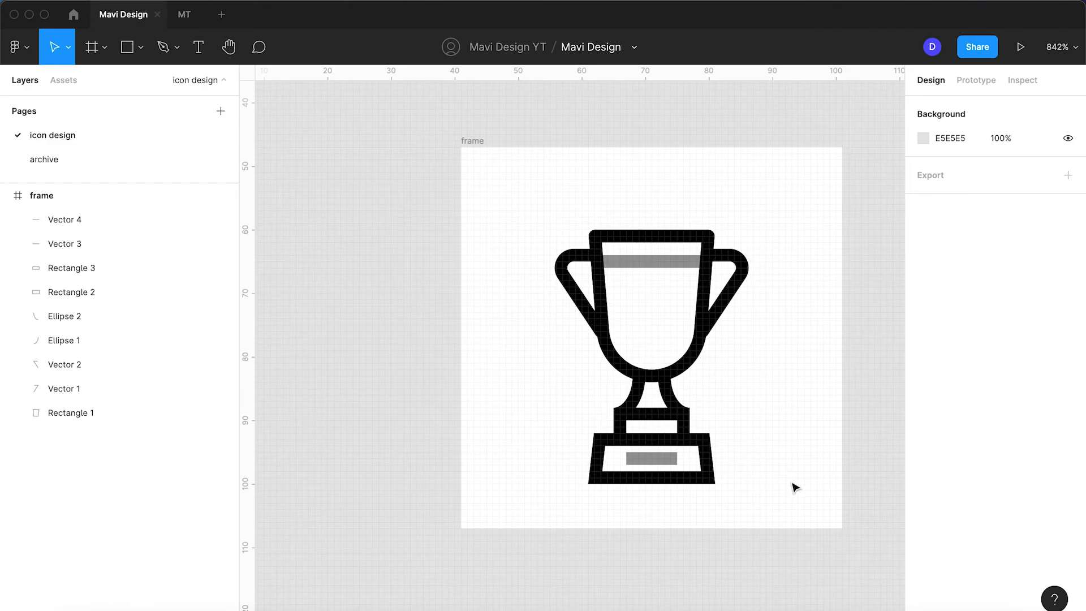
# Group all the trophy parts.
pyautogui.moveTo(795, 518); pyautogui.dragTo(500, 225)
pyautogui.press('super+g')
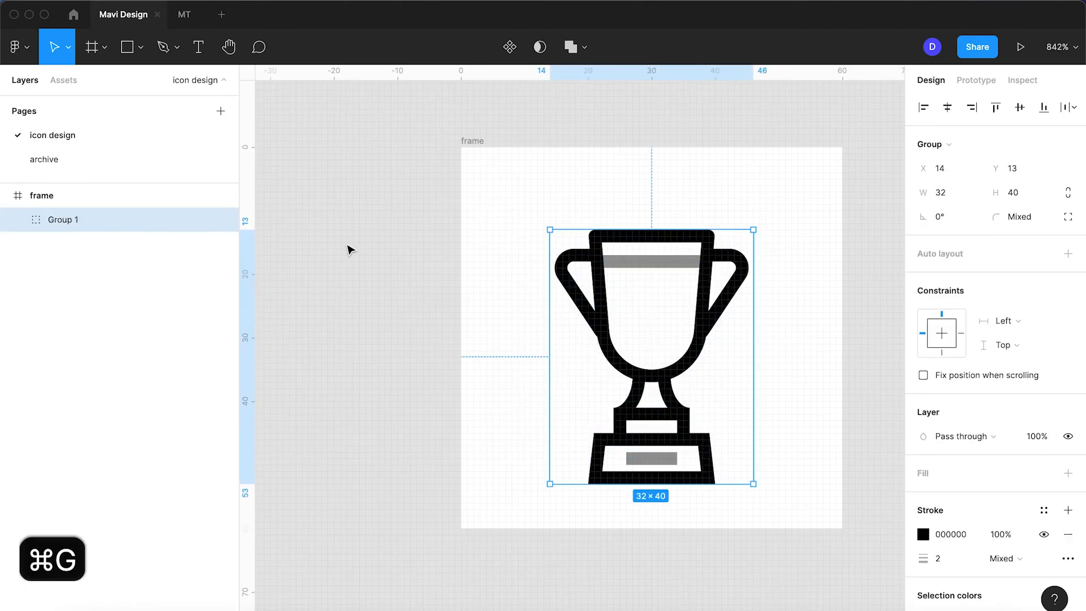
pyautogui.click(498, 211)
# Set the corner radius of the cup's two top corner points to 0.
pyautogui.doubleClick(605, 242)
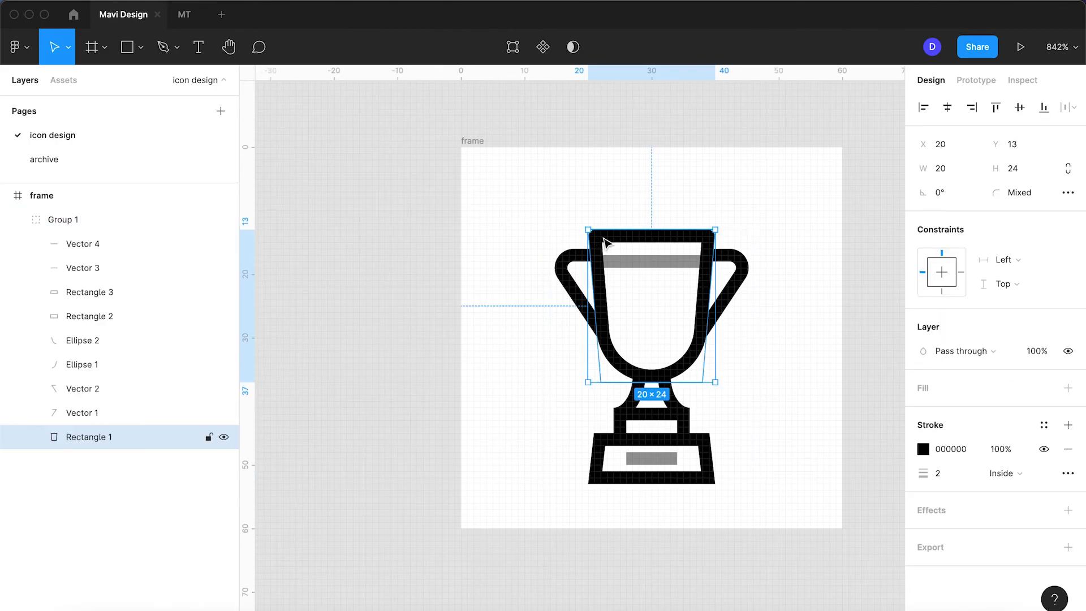
pyautogui.press('Return')
pyautogui.click(716, 230)
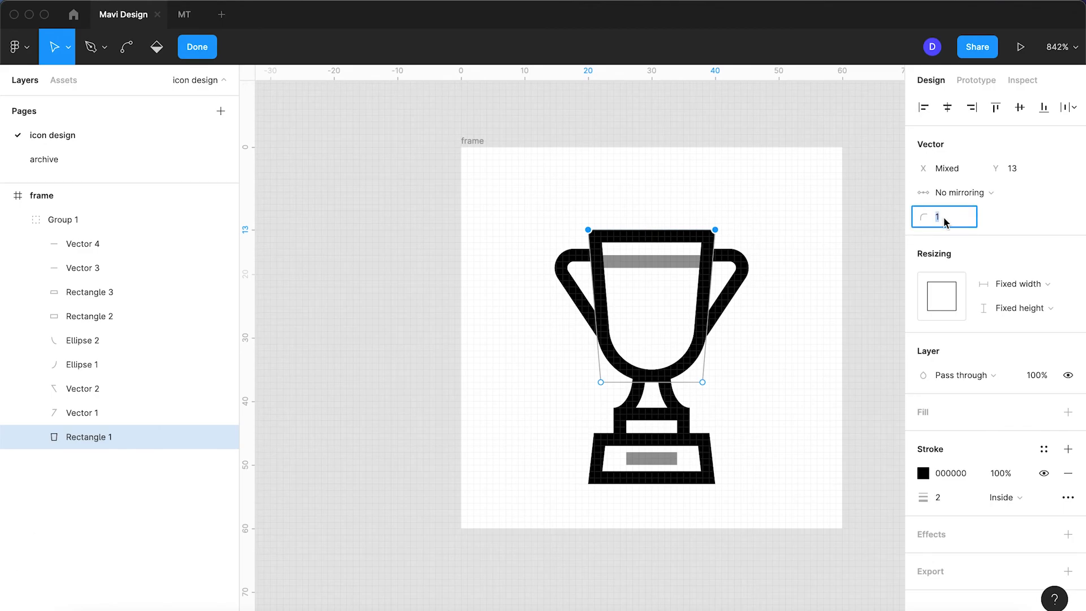
pyautogui.write('8')
pyautogui.press('Return')
pyautogui.click(819, 351)
pyautogui.press('Return')
pyautogui.click(821, 365)
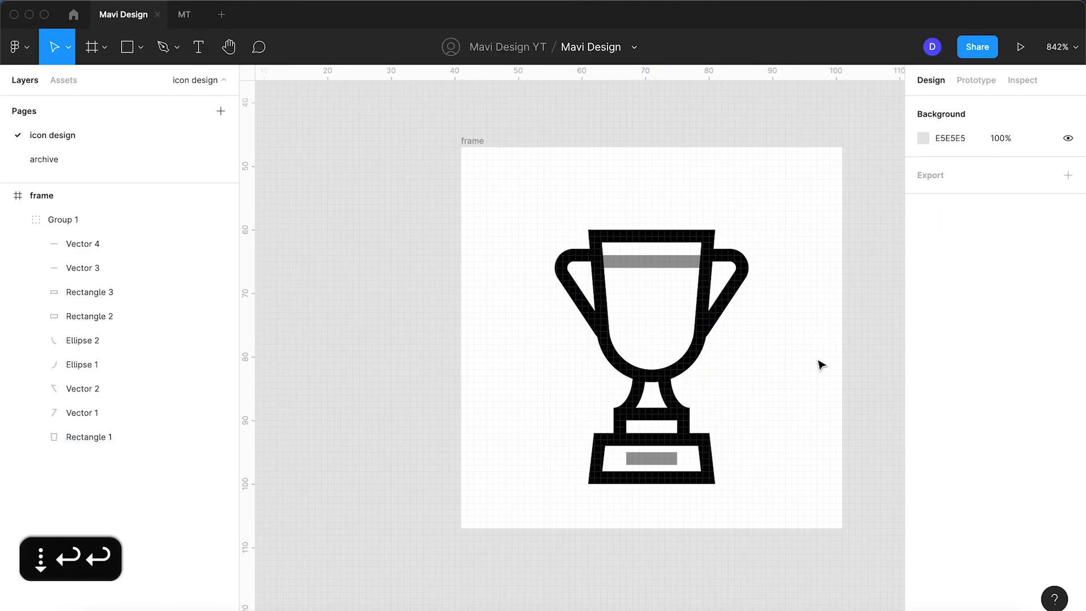
# Centre the trophy group vertically in the frame and rename it "award cup".
pyautogui.click(638, 392)
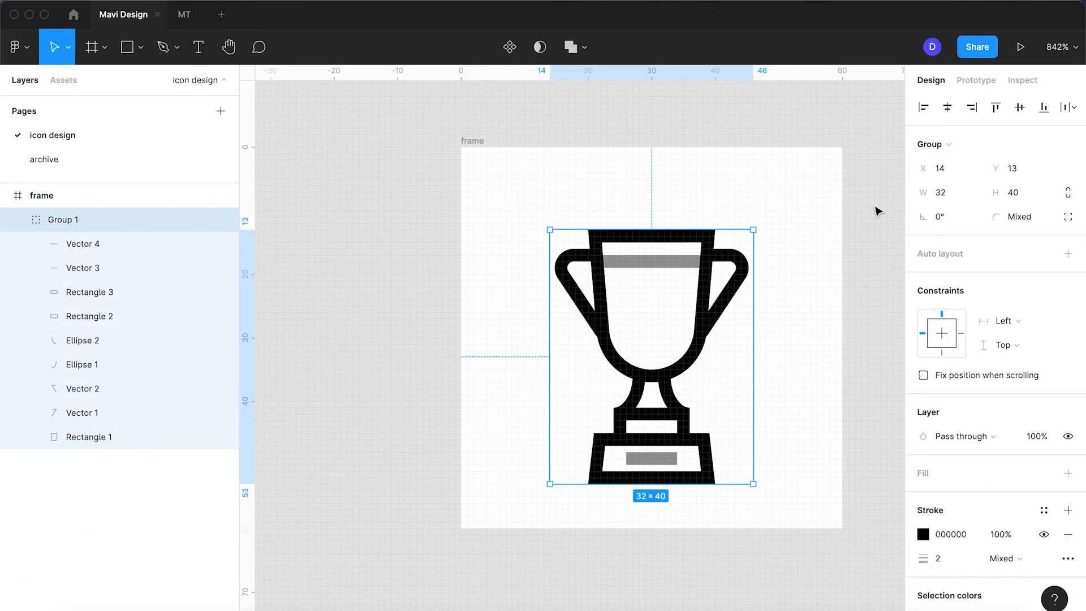
pyautogui.click(1019, 107)
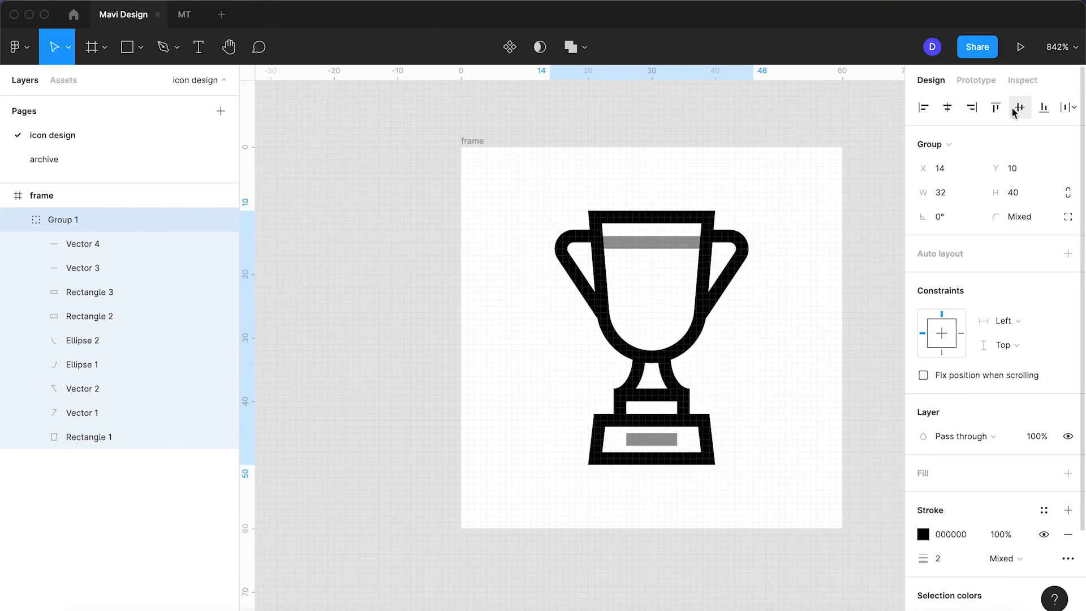
pyautogui.doubleClick(62, 220)
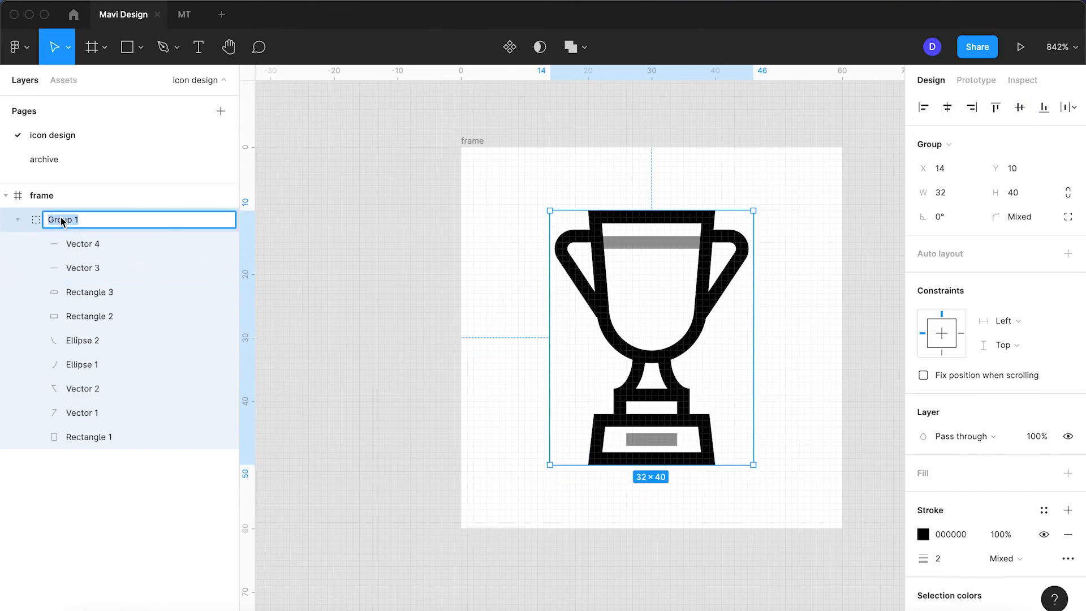
pyautogui.write('award cup')
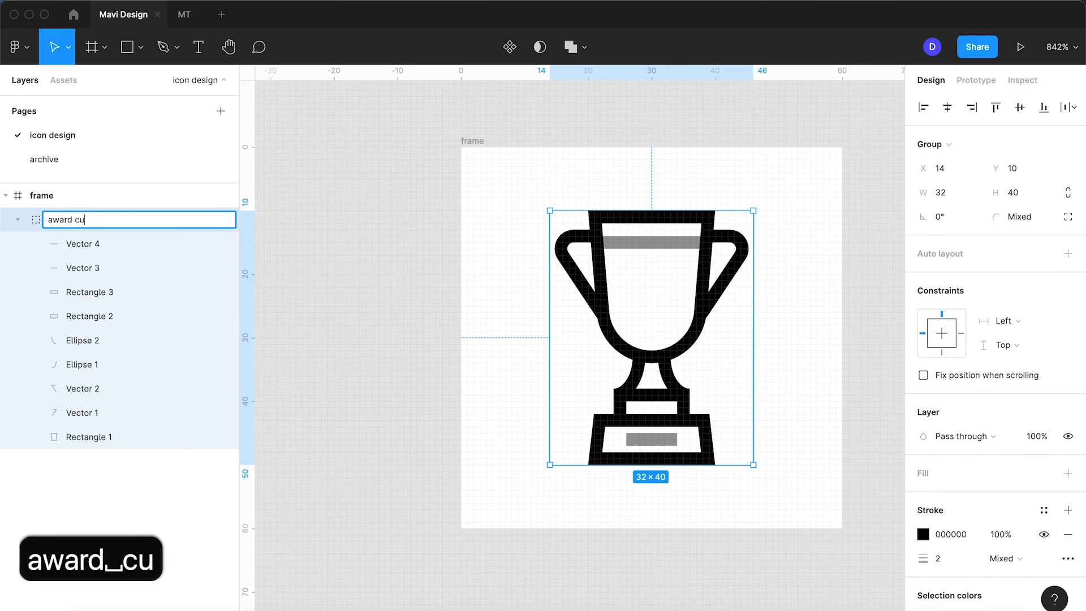
pyautogui.press('Return')
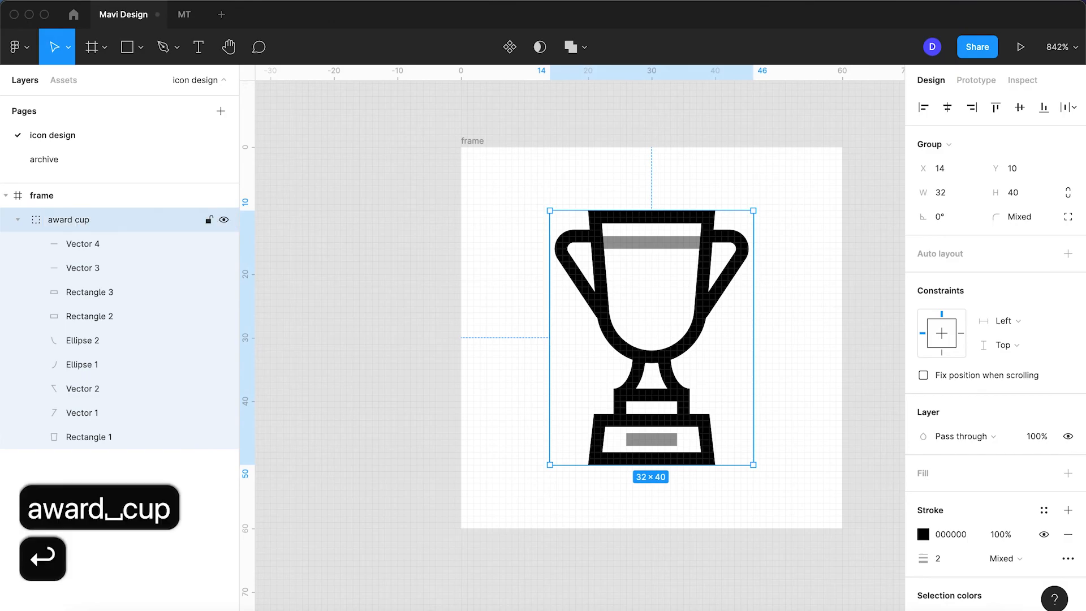
# Collapse the award cup group in the layer list.
pyautogui.click(458, 350)
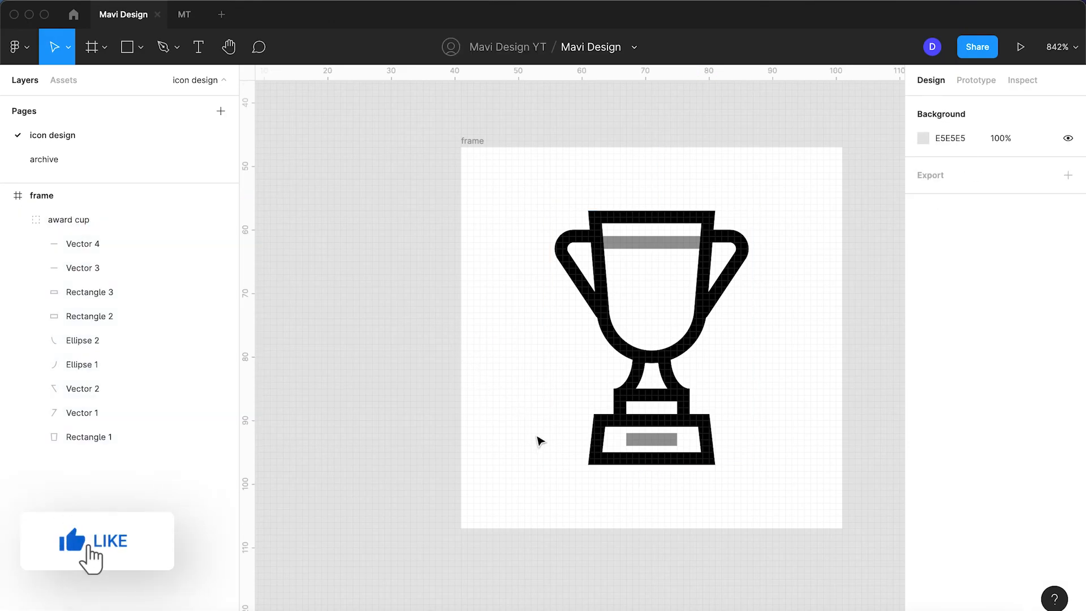
pyautogui.click(23, 219)
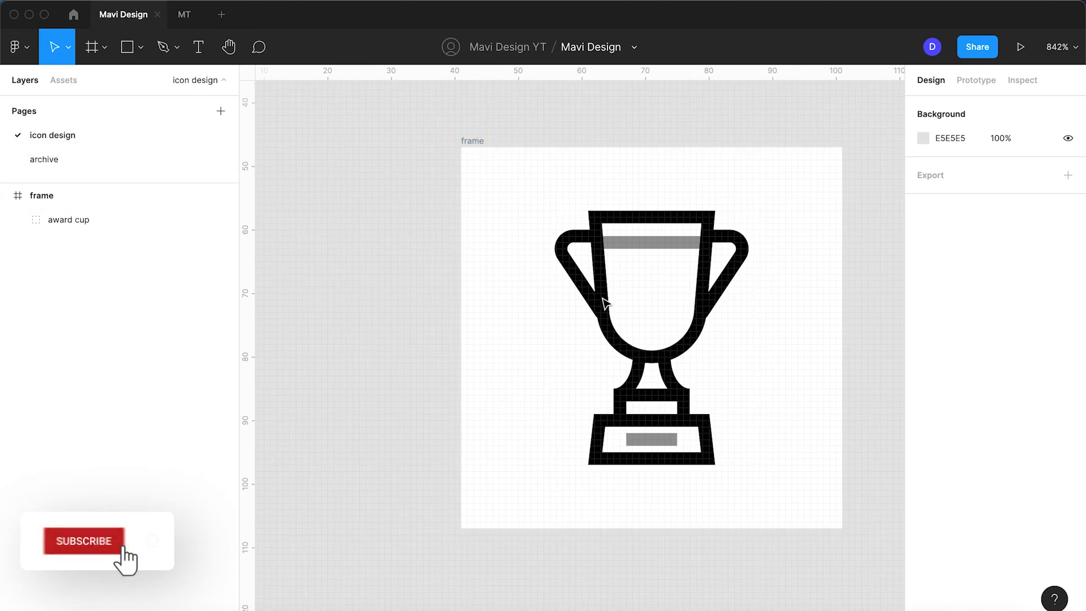
pyautogui.scroll(4, 636, 356)
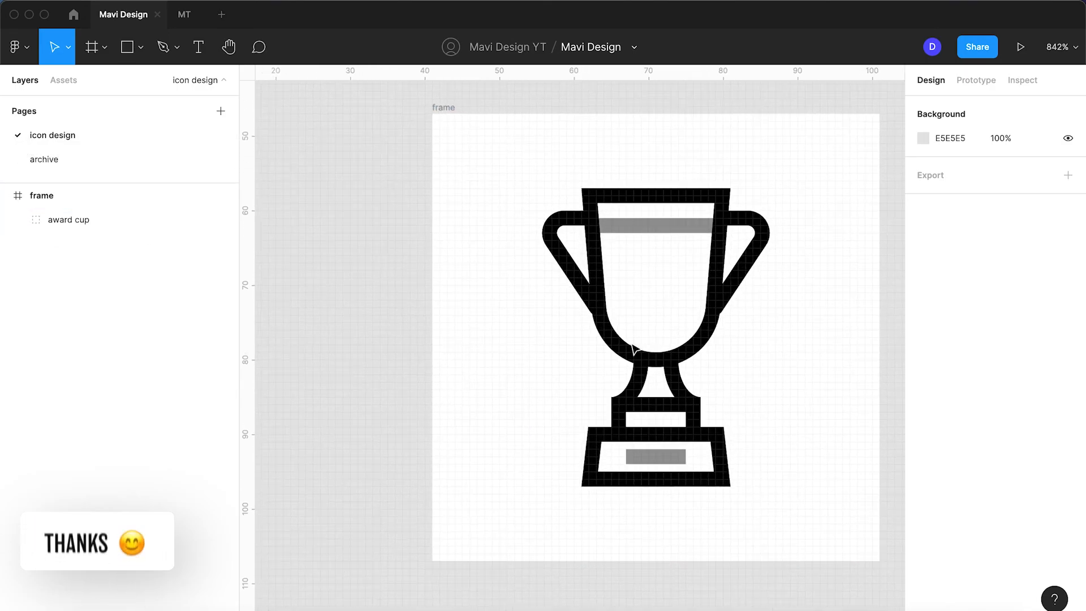